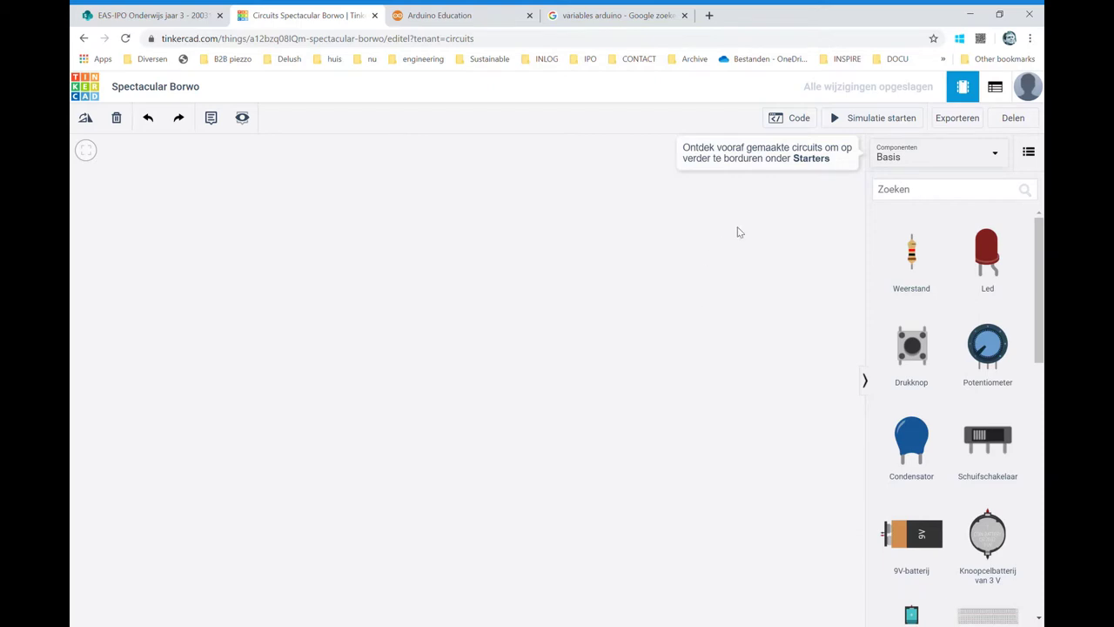
# Show the Arduino starter circuits and pick the Knipperen blink starter.
pyautogui.click(995, 154)
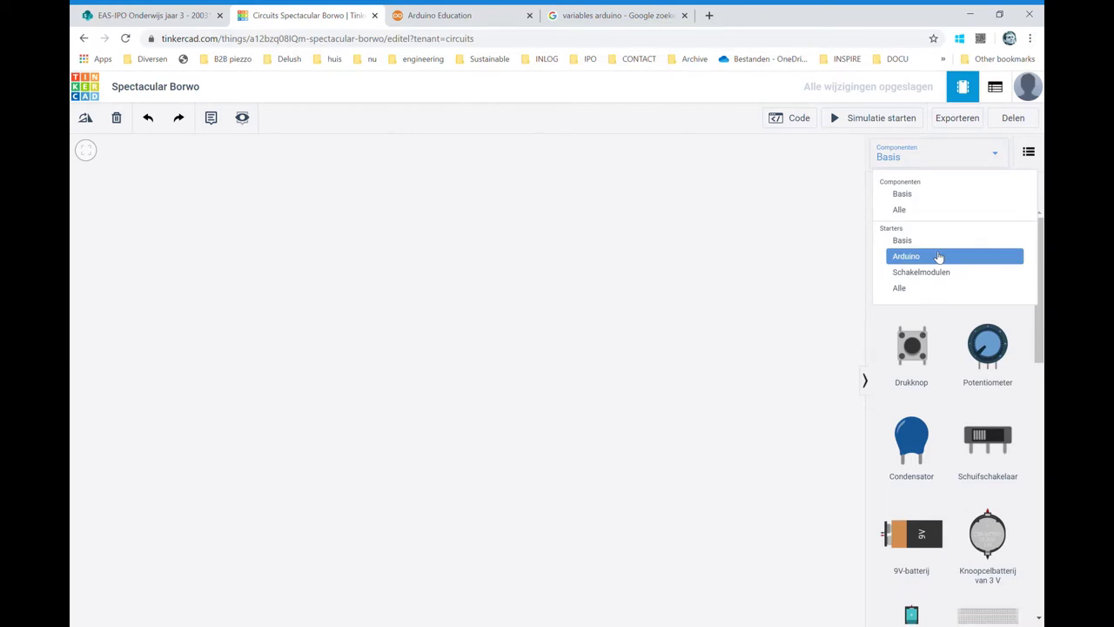
pyautogui.click(938, 257)
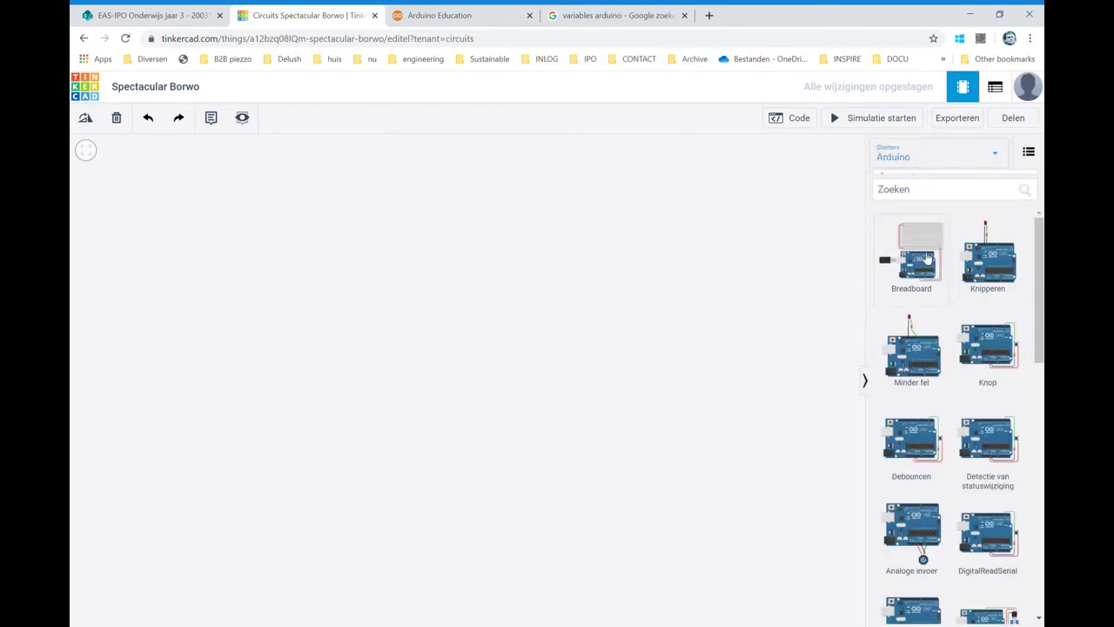
pyautogui.click(1004, 266)
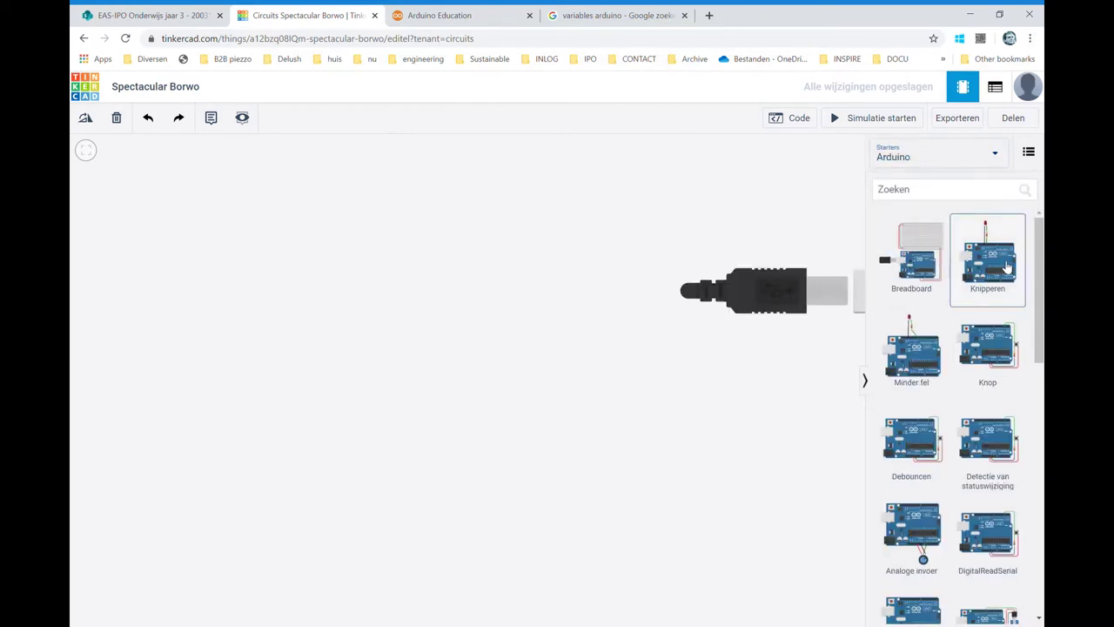
# Drop the Knipperen LED-and-resistor circuit on the canvas, then start and stop its simulation.
pyautogui.click(305, 288)
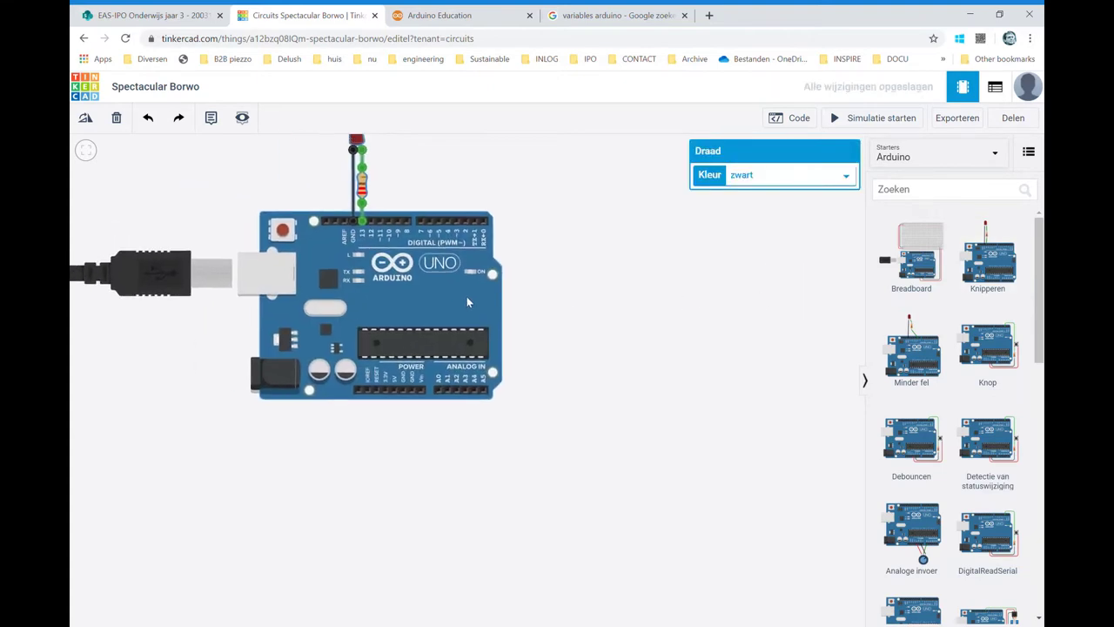
pyautogui.click(692, 320)
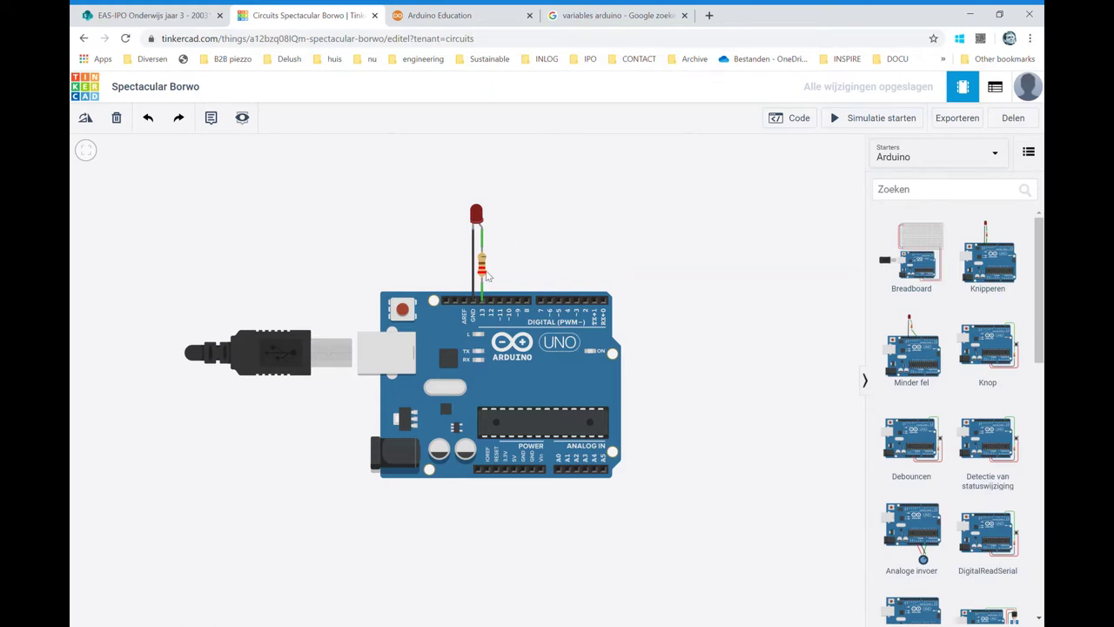
pyautogui.click(836, 120)
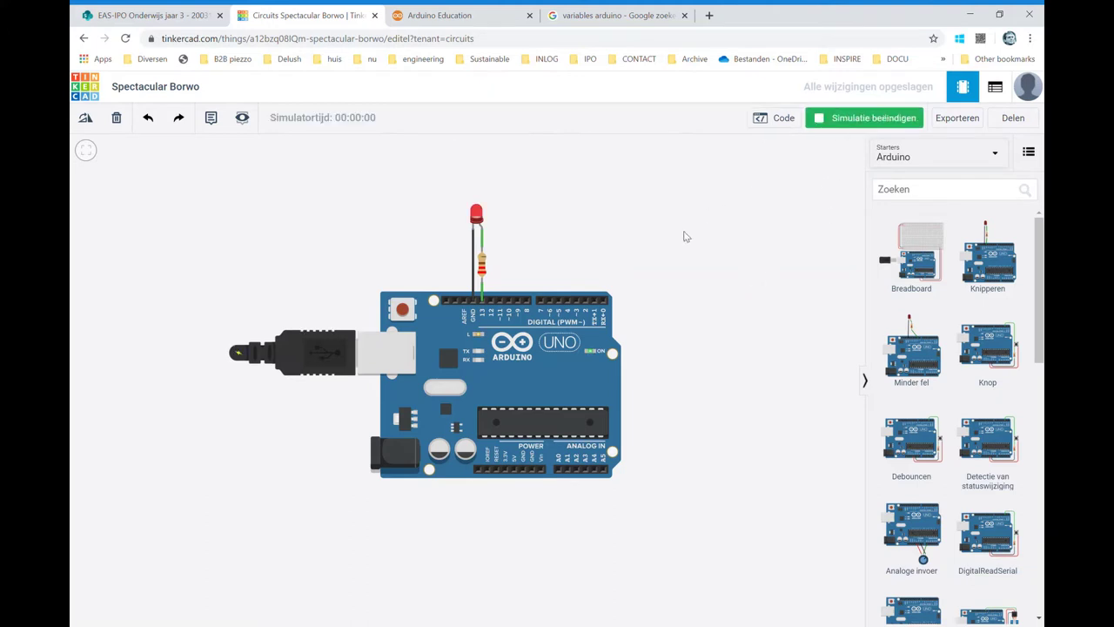
pyautogui.click(835, 118)
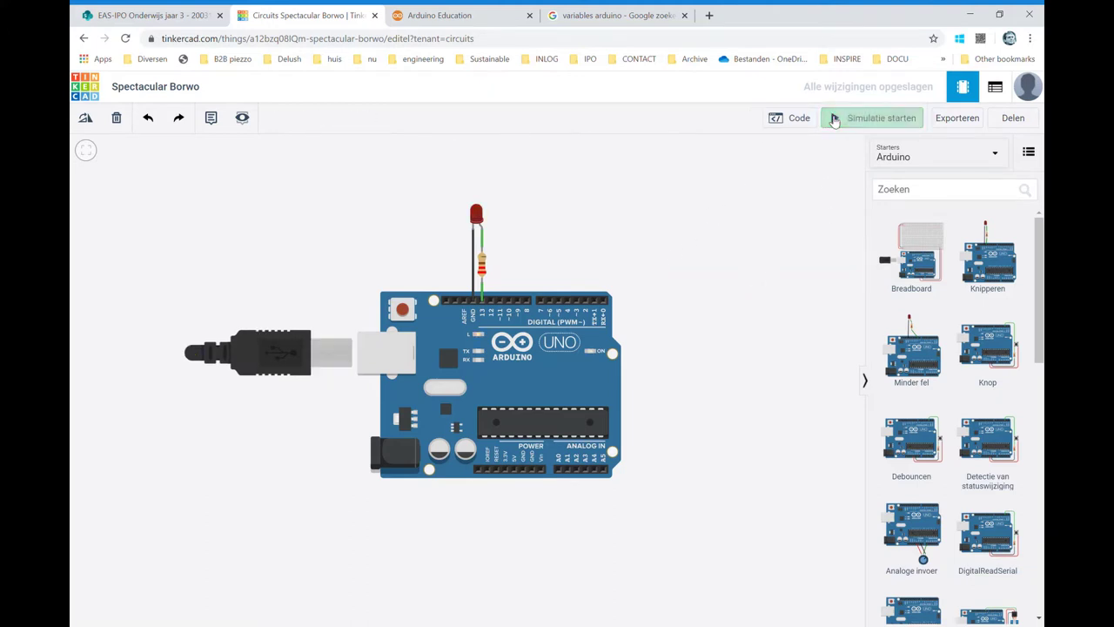
# Switch the blink circuit's code editor from Blokken to Tekst and confirm with Doorgaan.
pyautogui.click(783, 121)
pyautogui.click(698, 152)
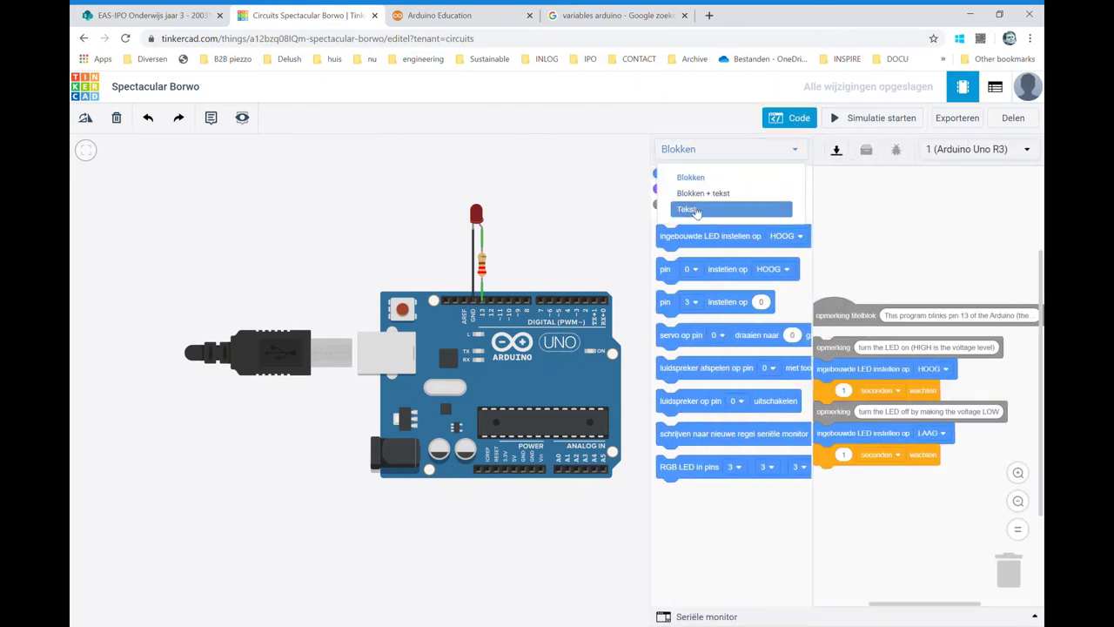
pyautogui.click(693, 211)
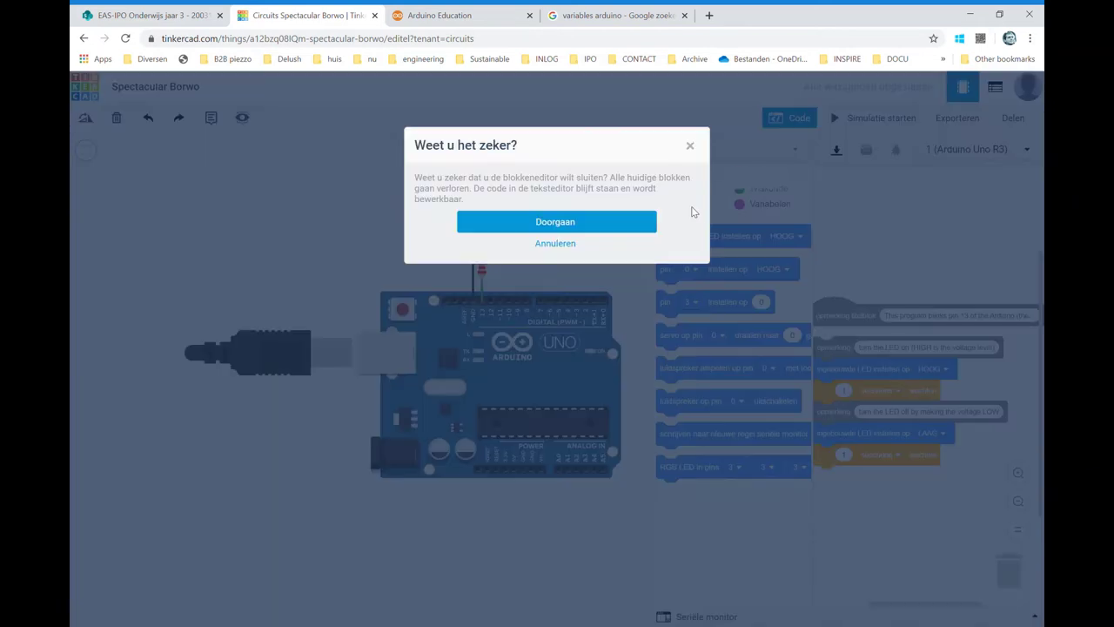
pyautogui.click(547, 224)
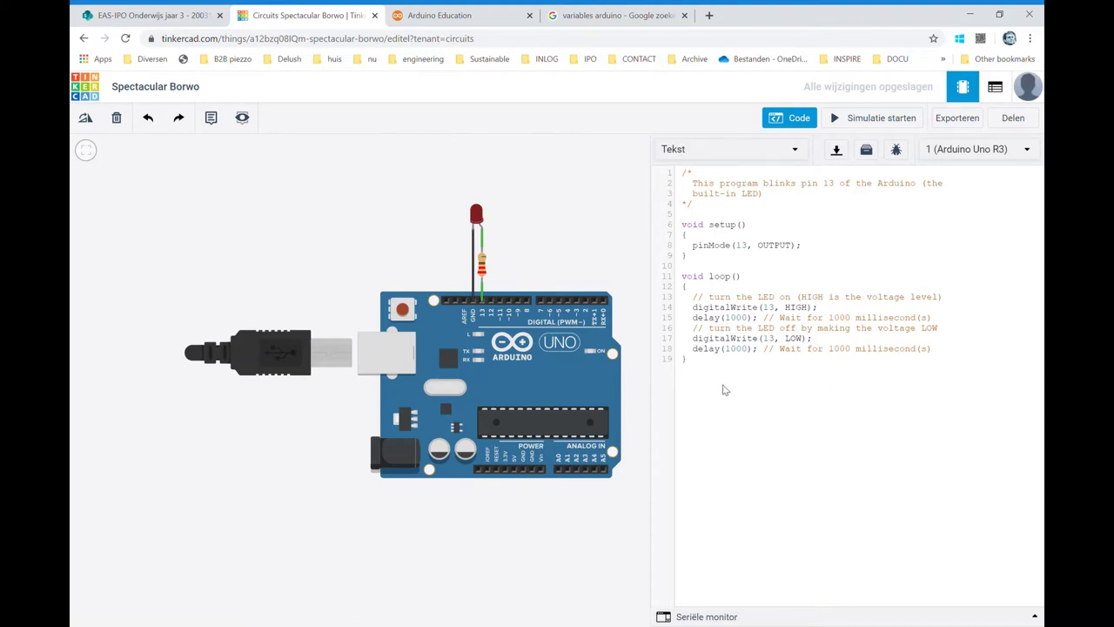
# Delete the default delay-based blink code and paste in the millis()-based startTimer sketch.
pyautogui.moveTo(687, 360); pyautogui.dragTo(683, 202)
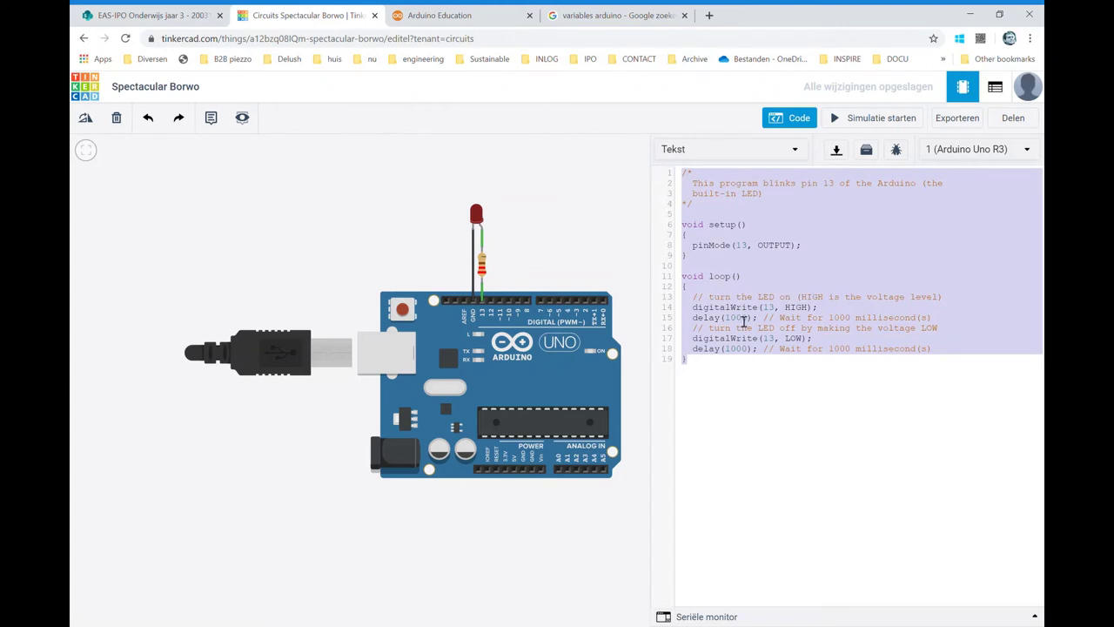
pyautogui.press('Delete')
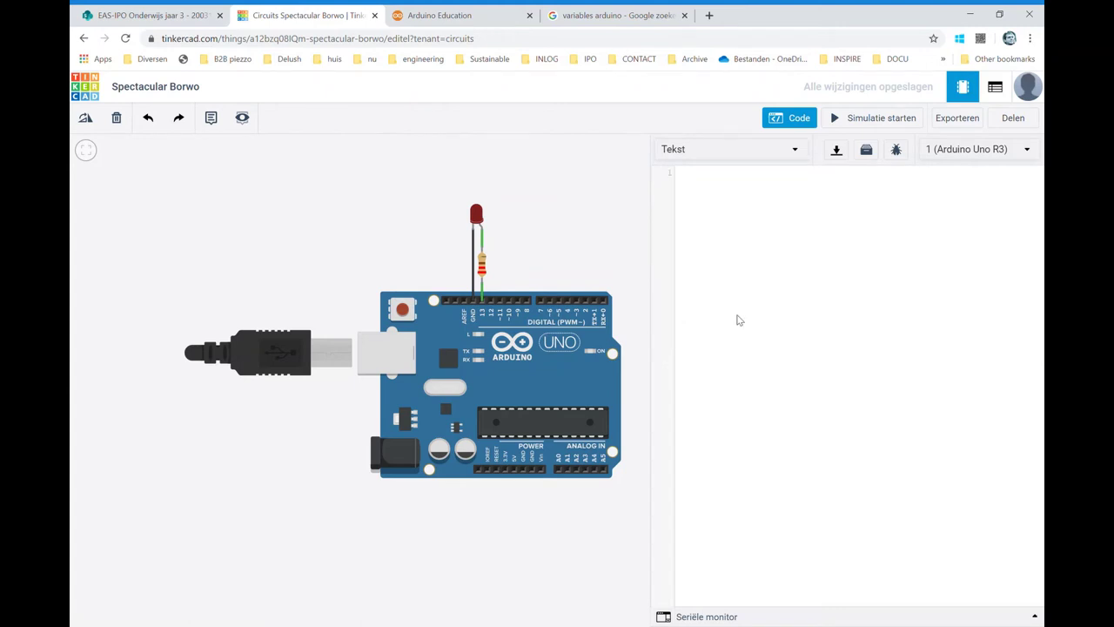
pyautogui.hotkey('ctrl', 'v')
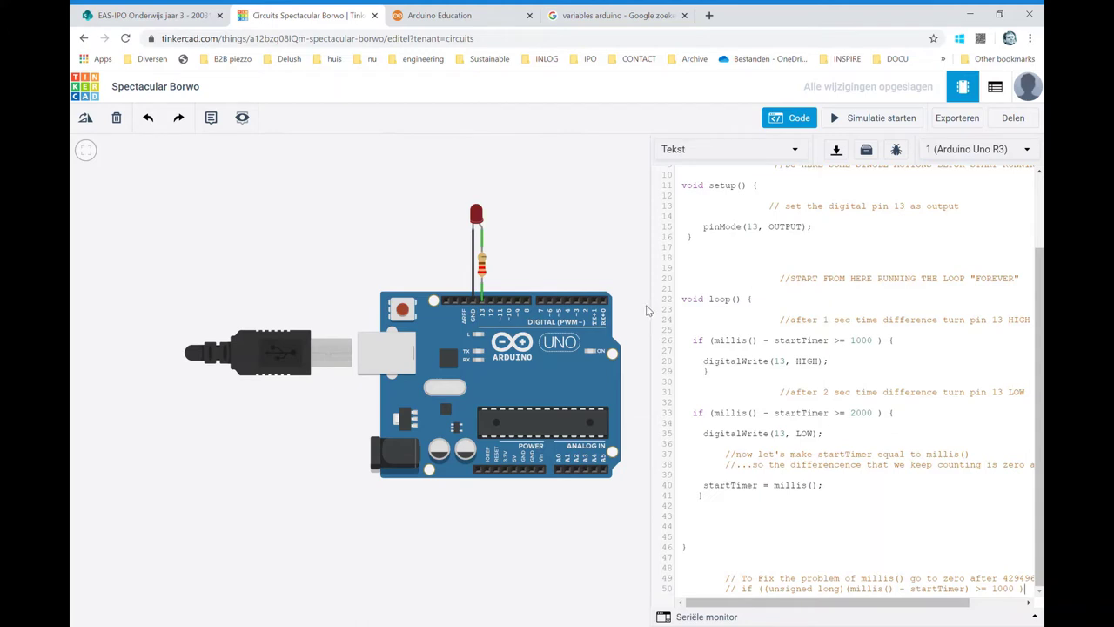
# Widen the code editor panel to edit the setup() code.
pyautogui.moveTo(656, 310); pyautogui.dragTo(651, 309)
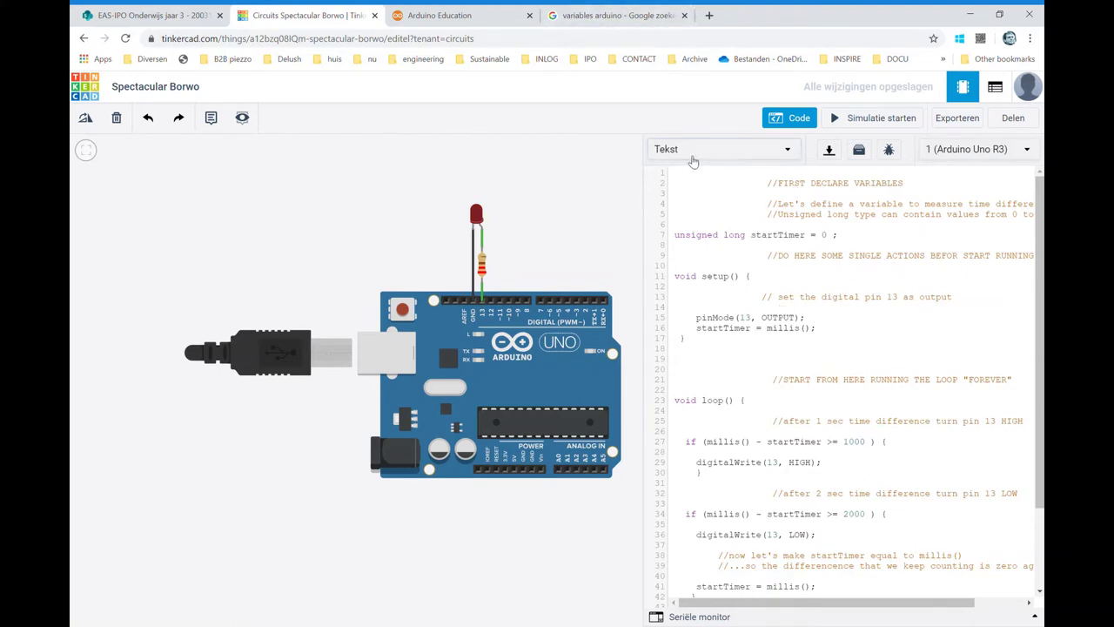
# Rerun the 'variables arduino' Google search and open the VariableDeclaration - Arduino result.
pyautogui.click(623, 17)
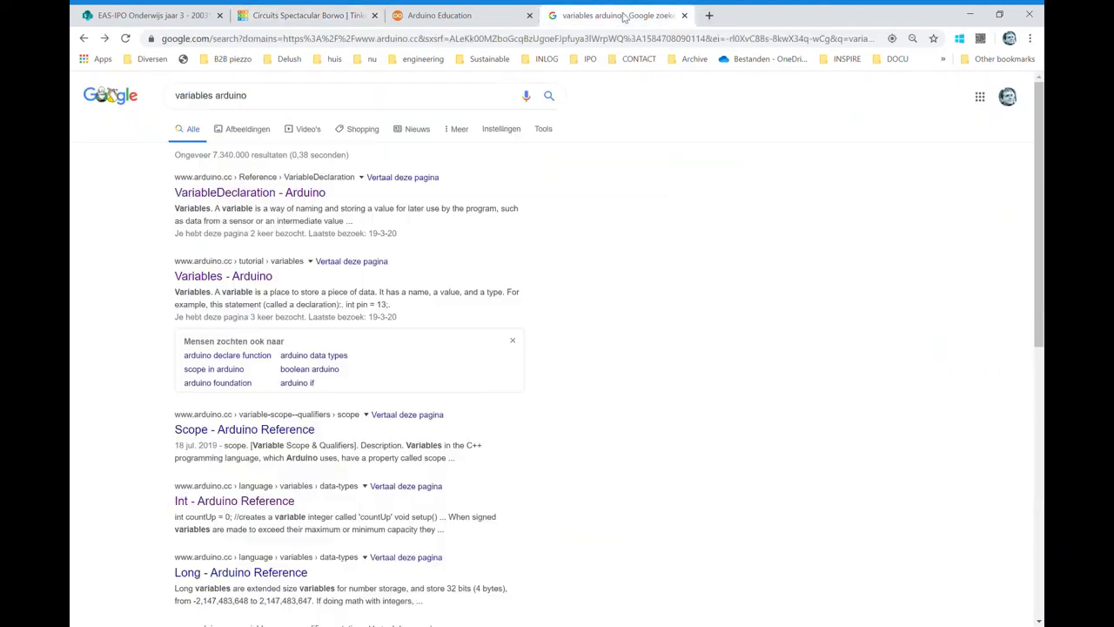
pyautogui.click(307, 101)
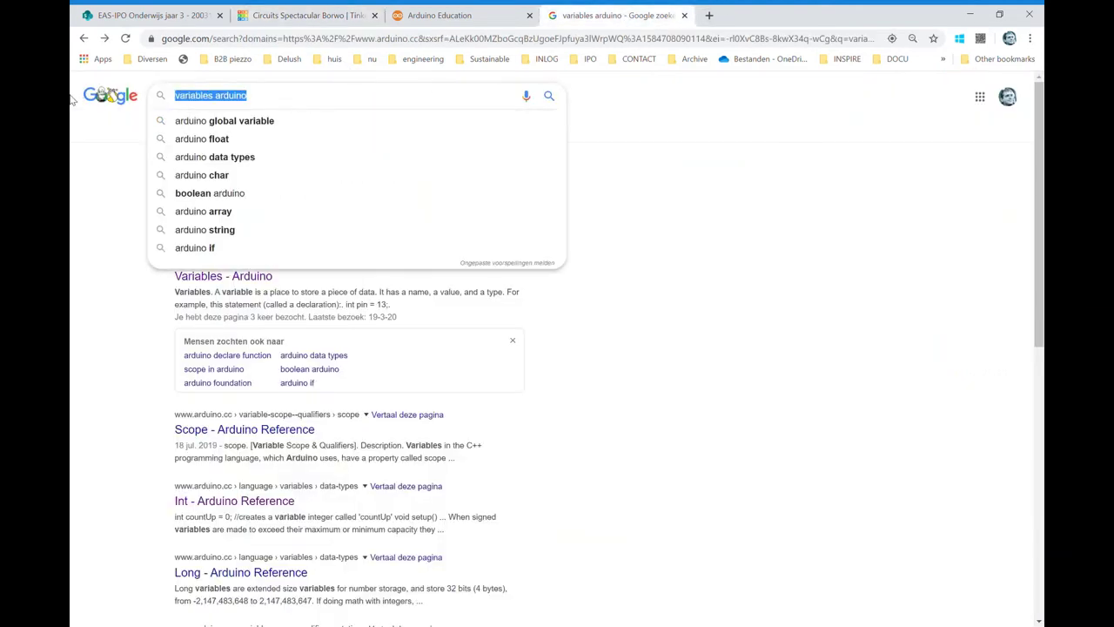
pyautogui.click(380, 106)
pyautogui.press('Return')
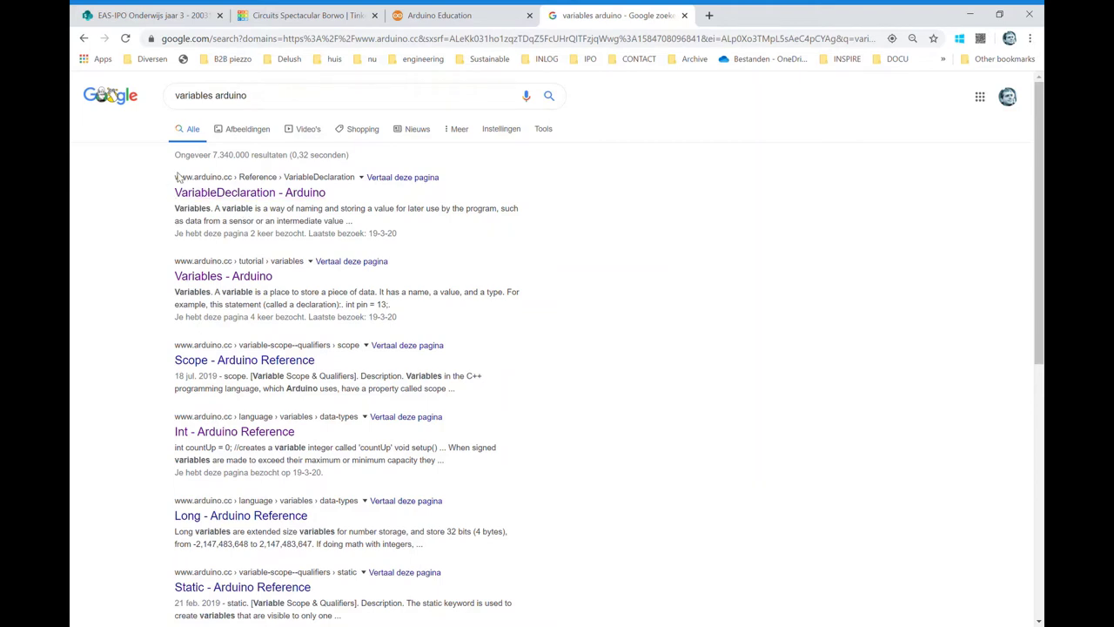
pyautogui.click(233, 193)
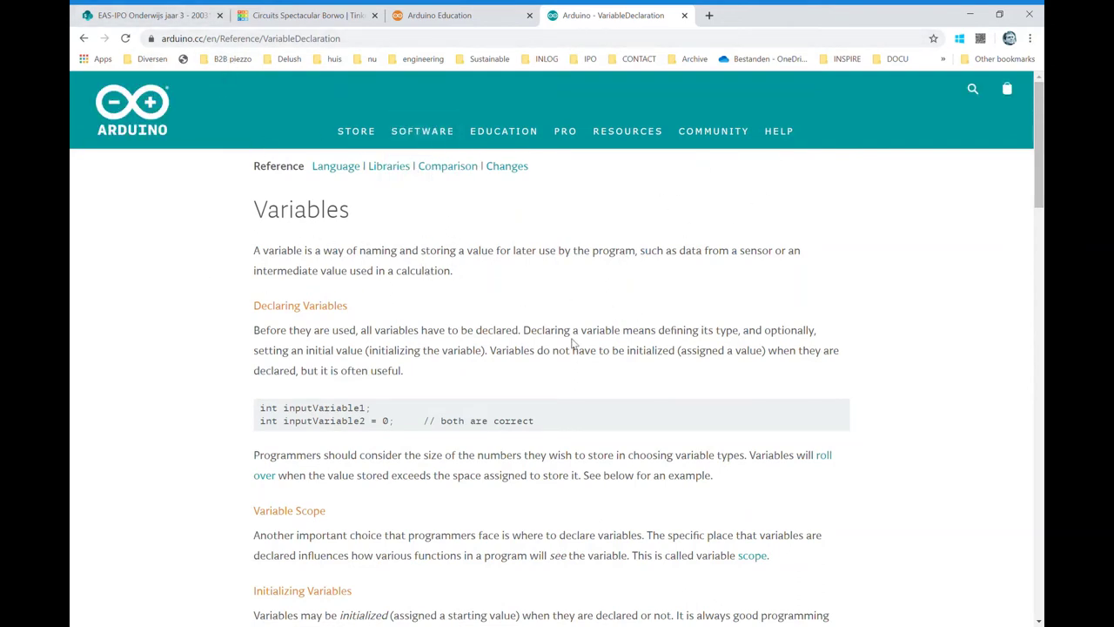
# Scroll through the Variable Declaration page and open the unsigned long entry.
pyautogui.scroll(-3, 571, 343)
pyautogui.scroll(3, 572, 343)
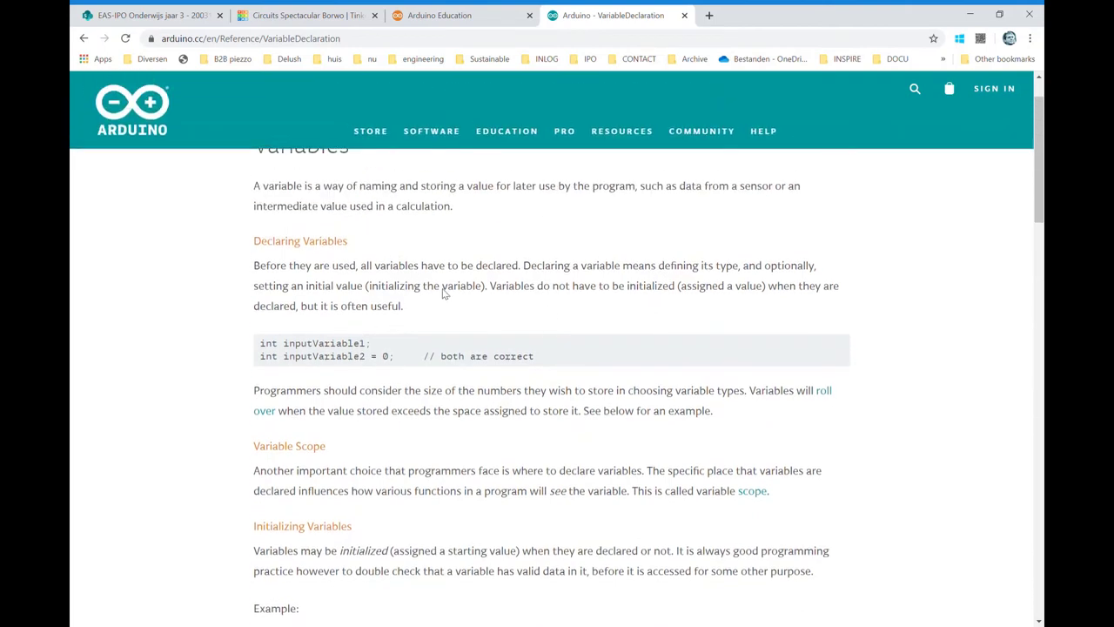
pyautogui.scroll(-3, 445, 291)
pyautogui.scroll(-3, 450, 278)
pyautogui.scroll(-5, 454, 276)
pyautogui.scroll(-6, 459, 280)
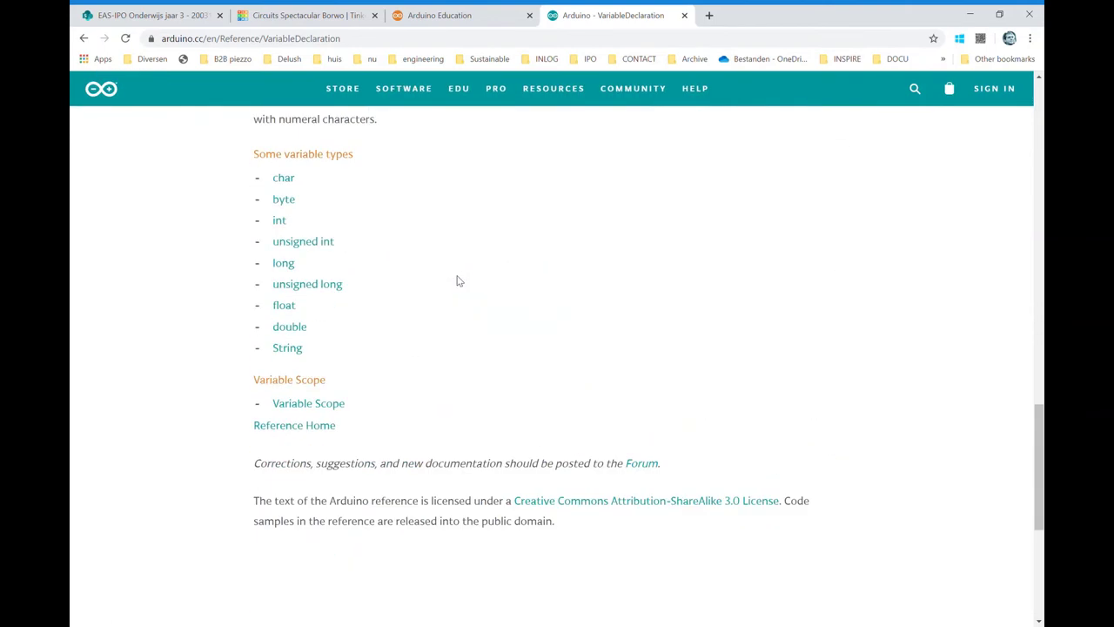
pyautogui.scroll(3, 459, 281)
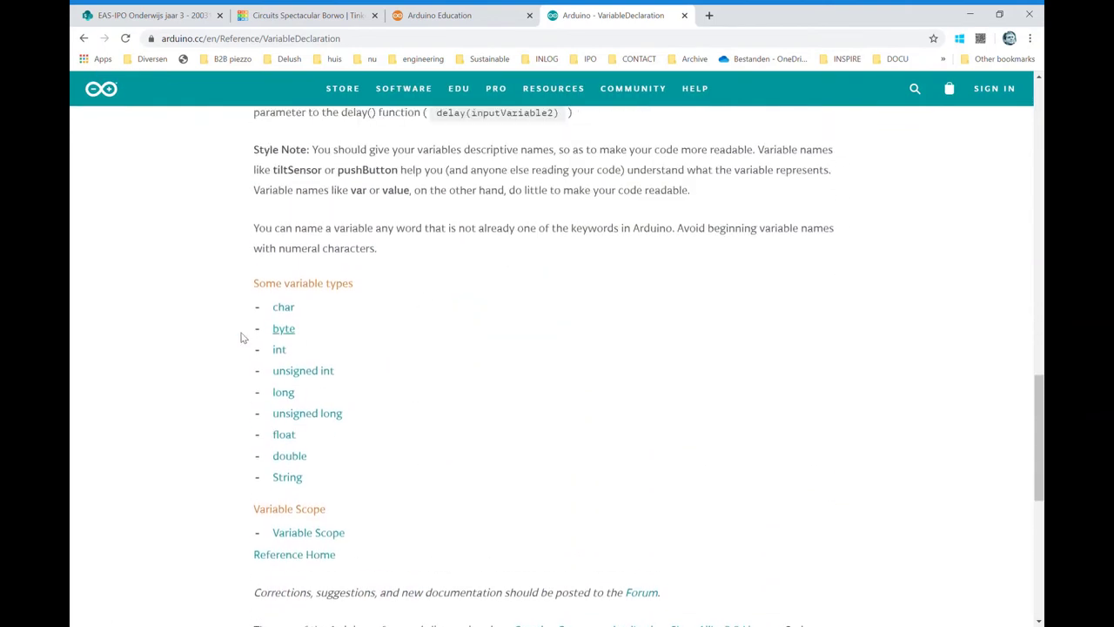
pyautogui.click(304, 416)
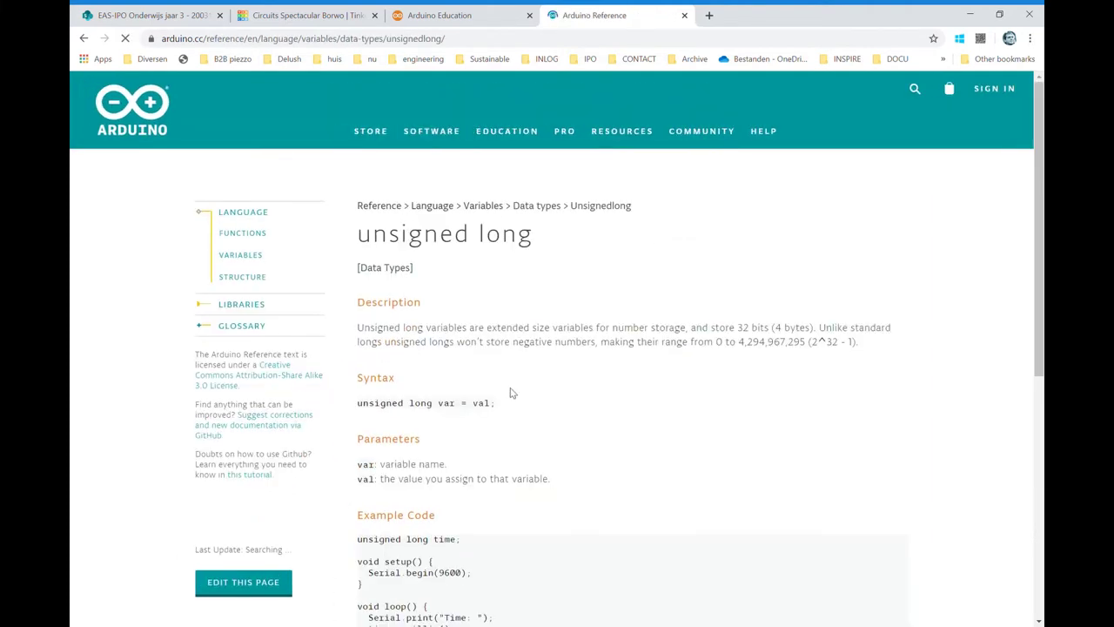
# Highlight the unsigned long range 0 to 4,294,967,295, then go back to the type list.
pyautogui.scroll(-2, 510, 387)
pyautogui.scroll(-2, 510, 387)
pyautogui.scroll(3, 522, 388)
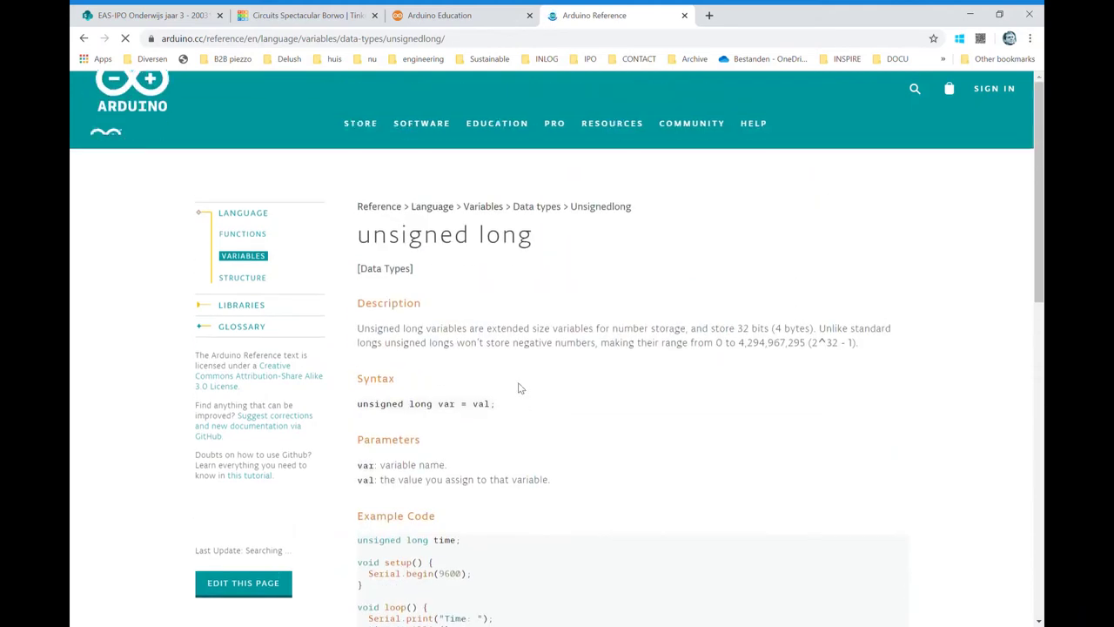
pyautogui.moveTo(455, 331); pyautogui.dragTo(799, 331)
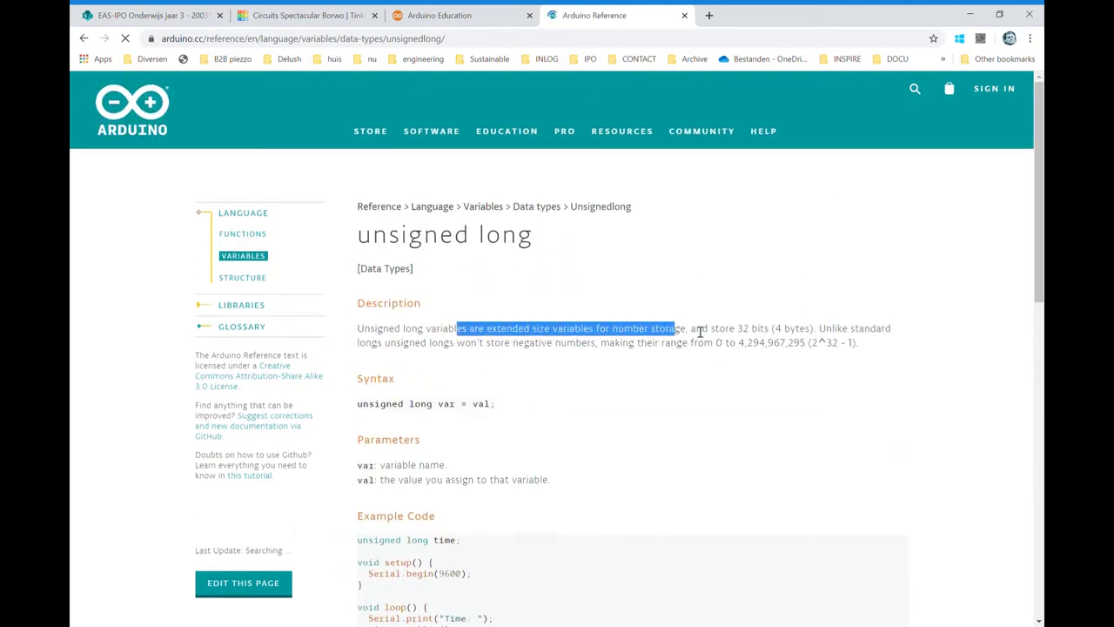
pyautogui.click(725, 349)
pyautogui.moveTo(714, 345); pyautogui.dragTo(814, 346)
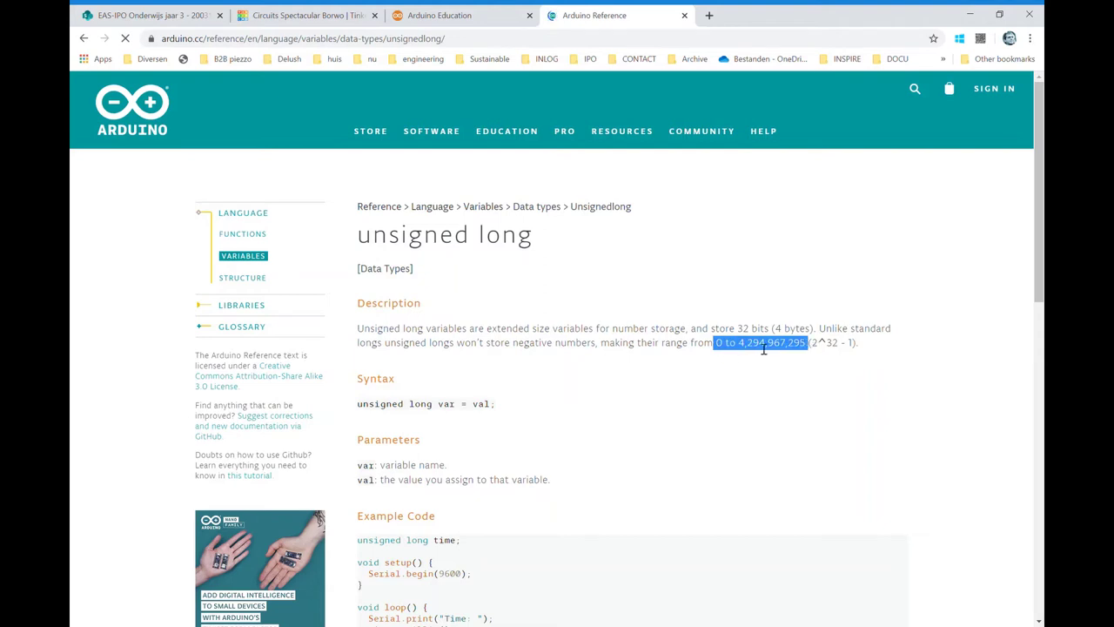
pyautogui.click(808, 345)
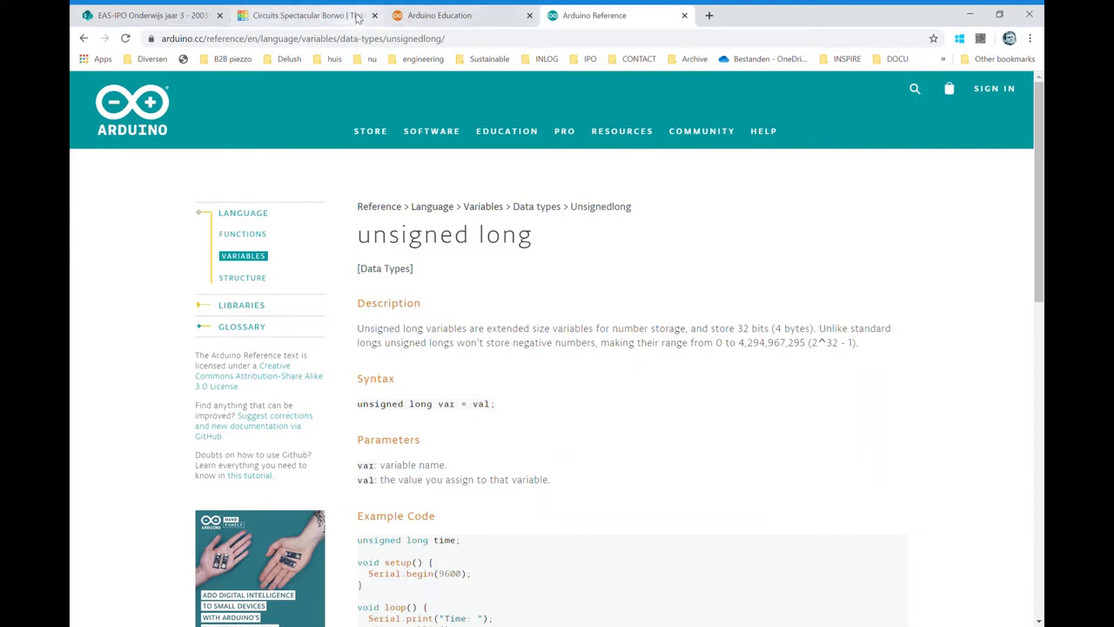
pyautogui.click(83, 38)
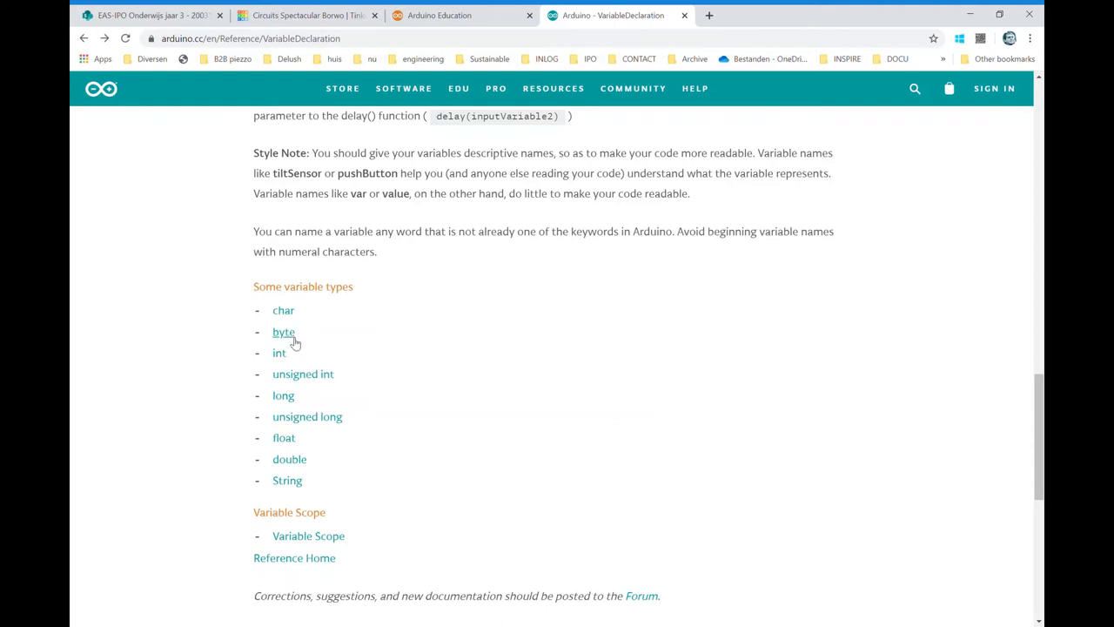
pyautogui.click(293, 336)
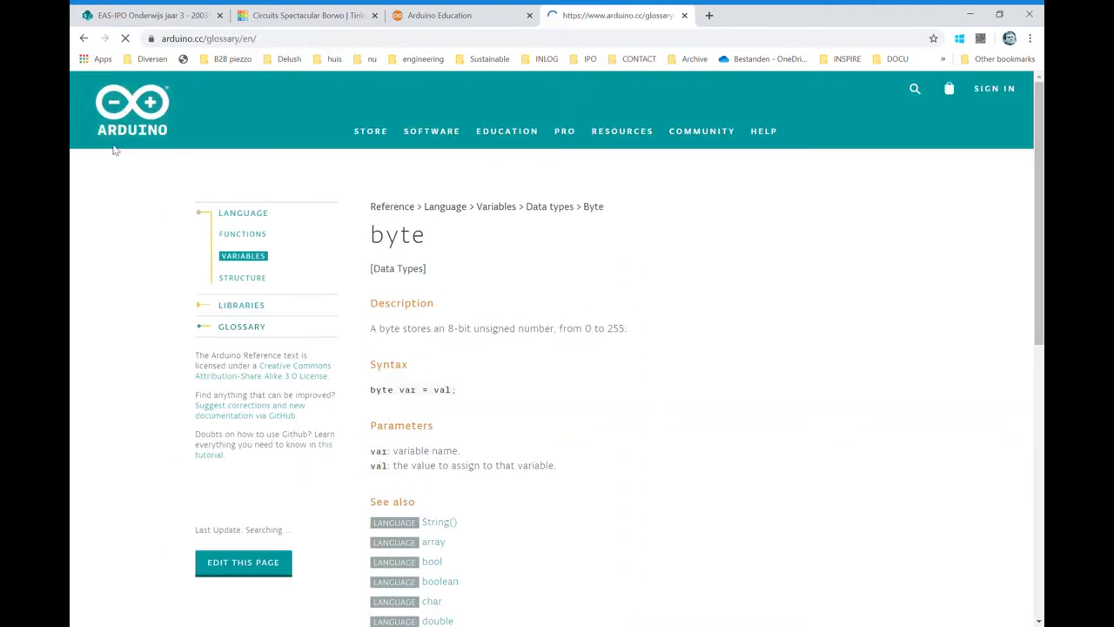
pyautogui.click(84, 41)
pyautogui.scroll(-1, 493, 359)
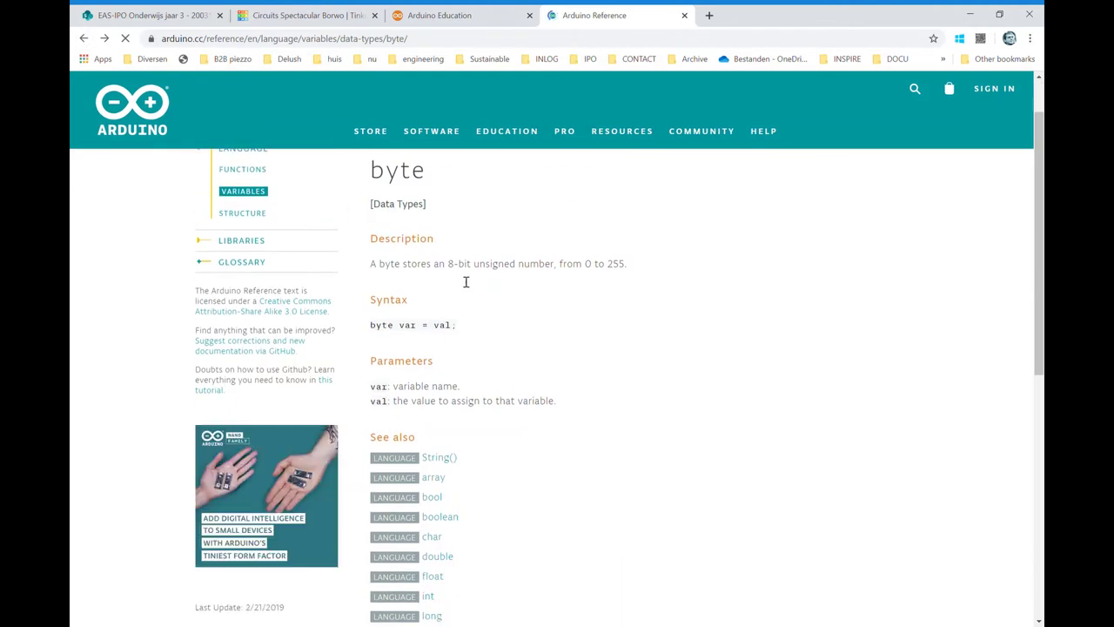
pyautogui.click(84, 38)
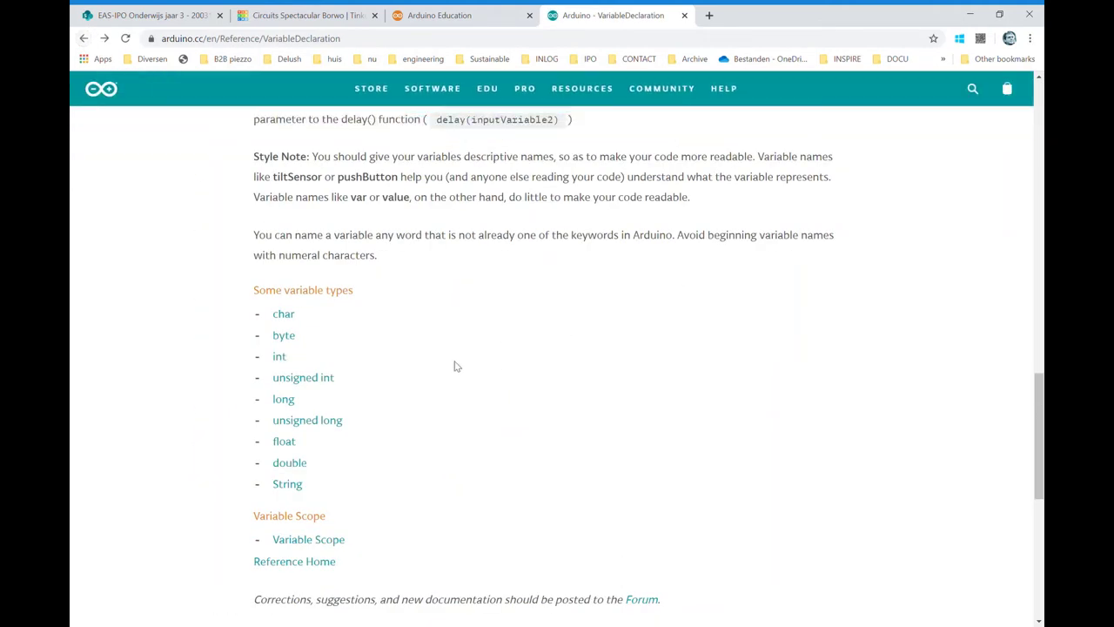
pyautogui.click(279, 359)
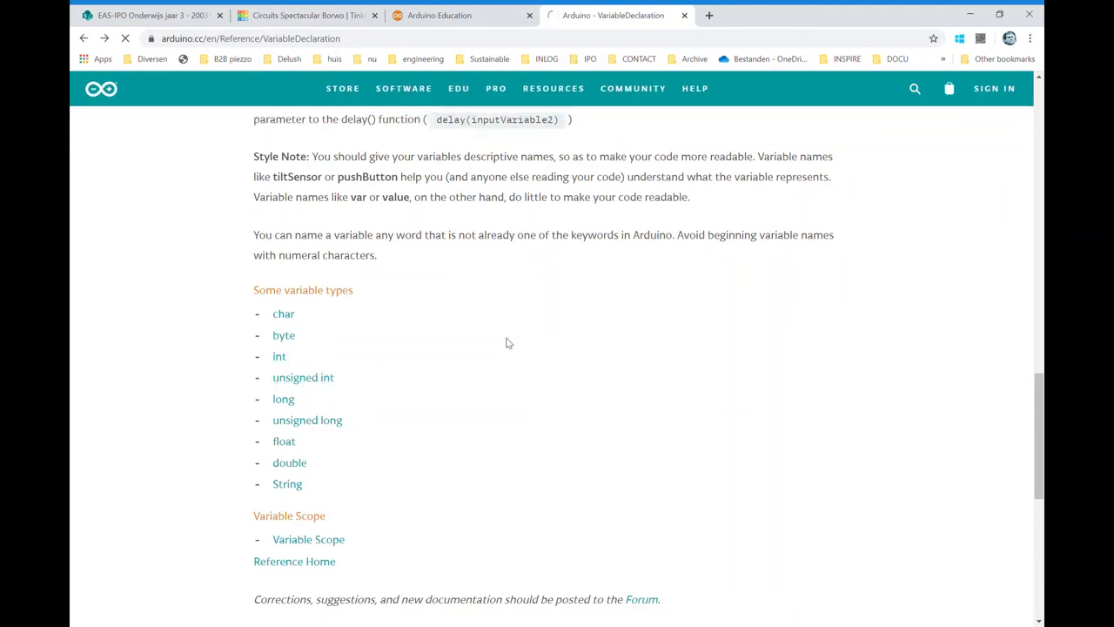
pyautogui.scroll(-2, 452, 339)
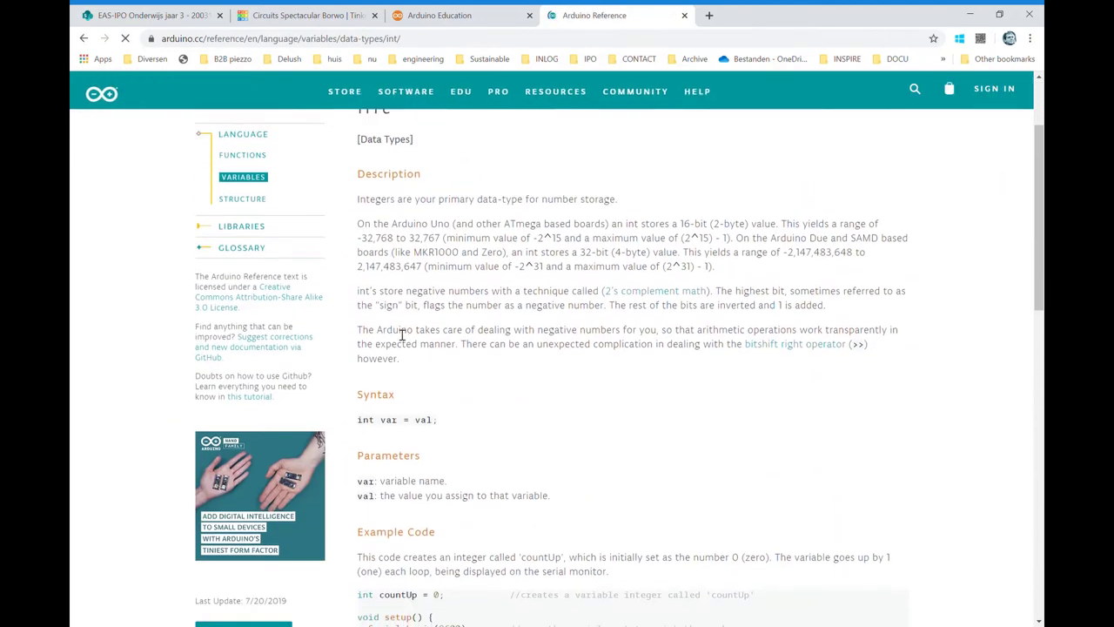
pyautogui.moveTo(358, 240); pyautogui.dragTo(389, 242)
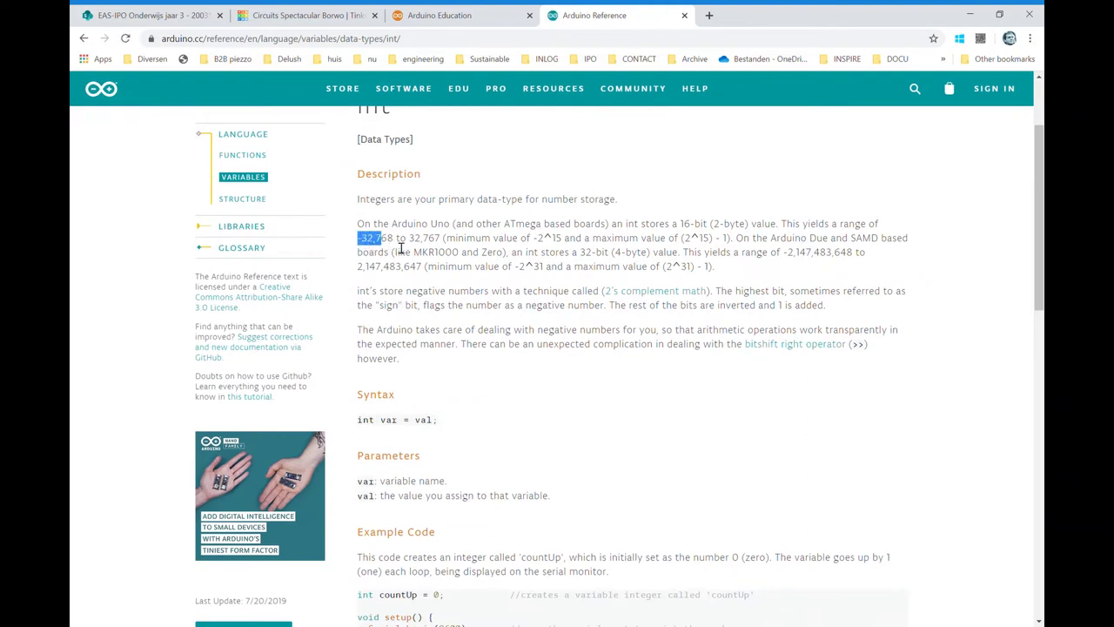
pyautogui.click(397, 246)
pyautogui.click(85, 39)
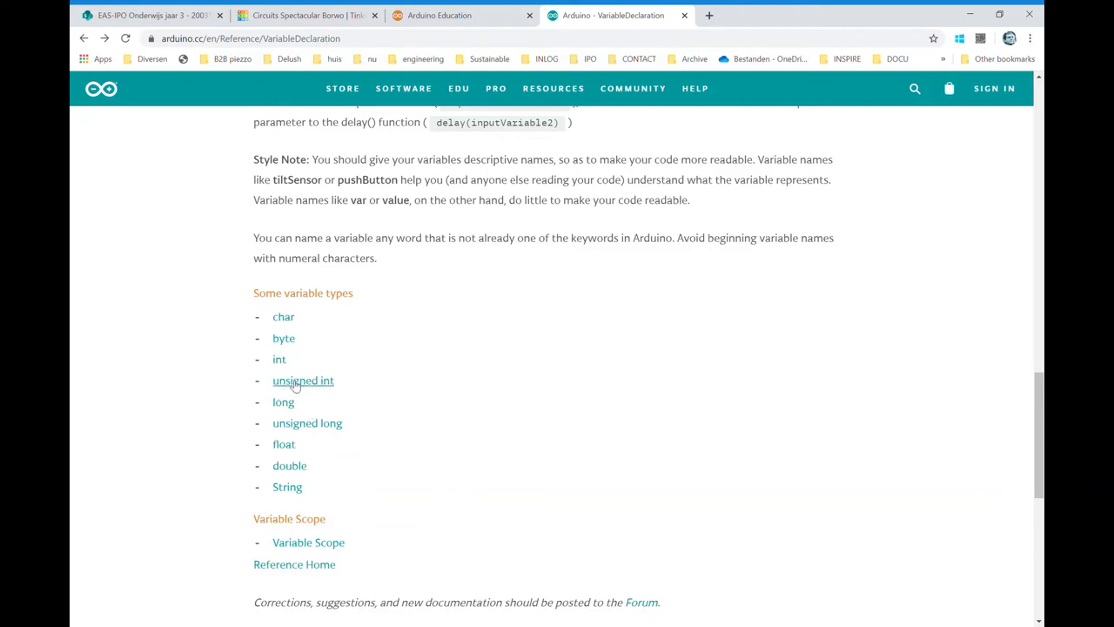
# Look up the unsigned int and long reference pages, returning to the type list after each.
pyautogui.click(295, 385)
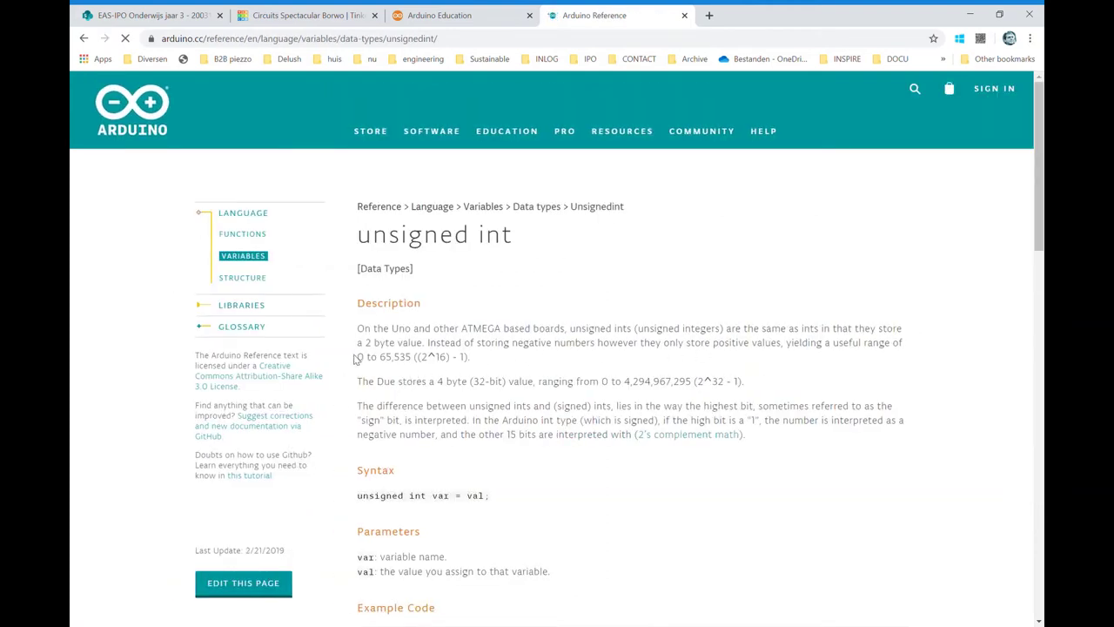
pyautogui.moveTo(366, 366); pyautogui.dragTo(400, 364)
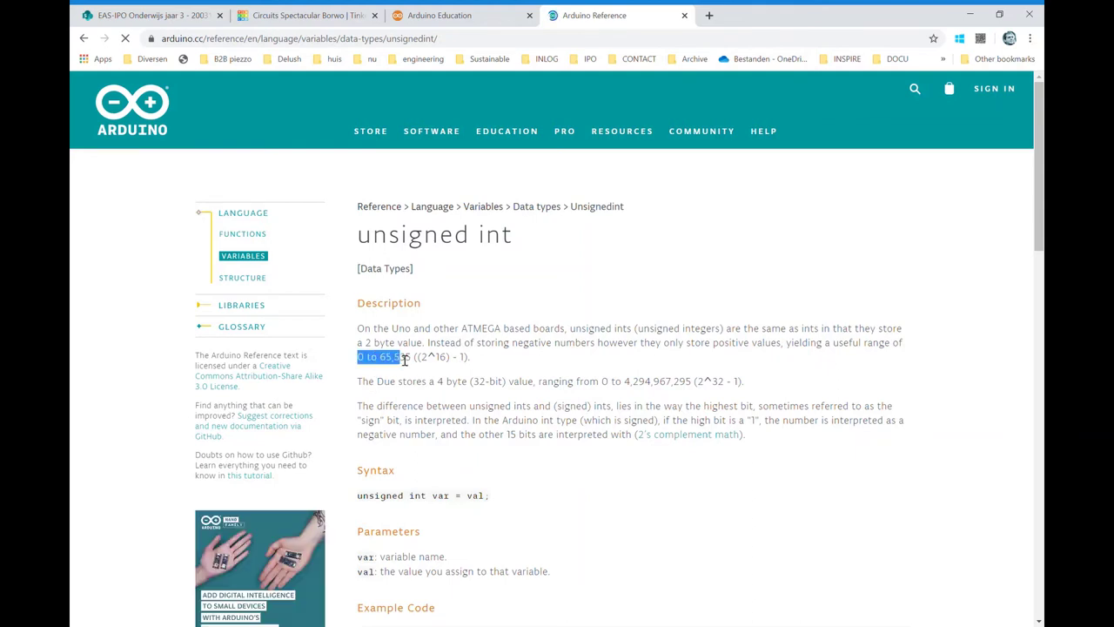
pyautogui.click(400, 363)
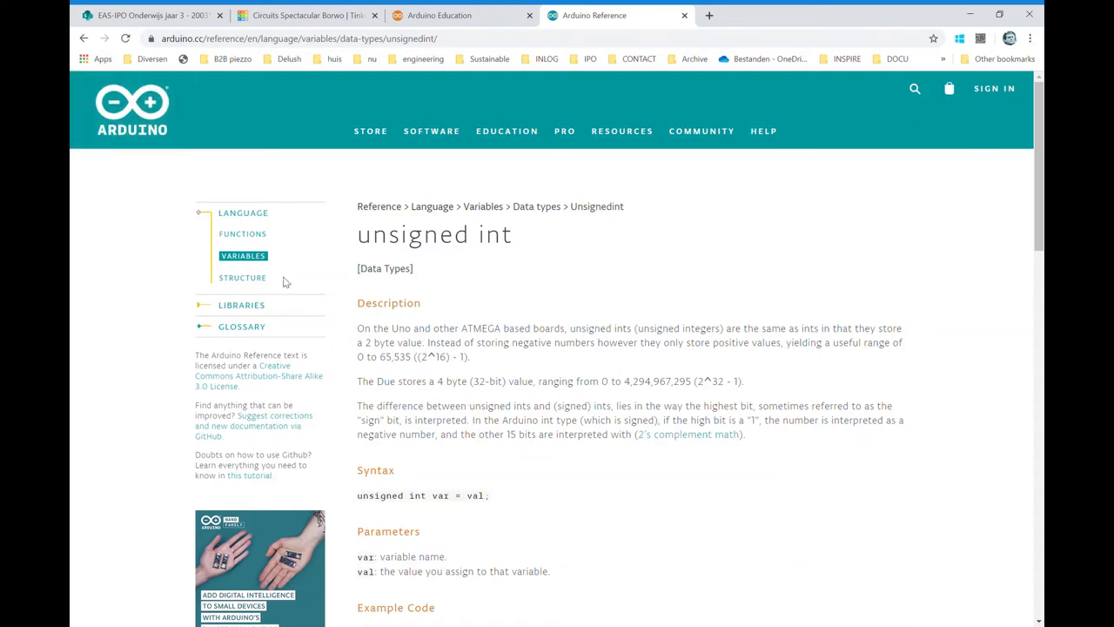
pyautogui.click(84, 39)
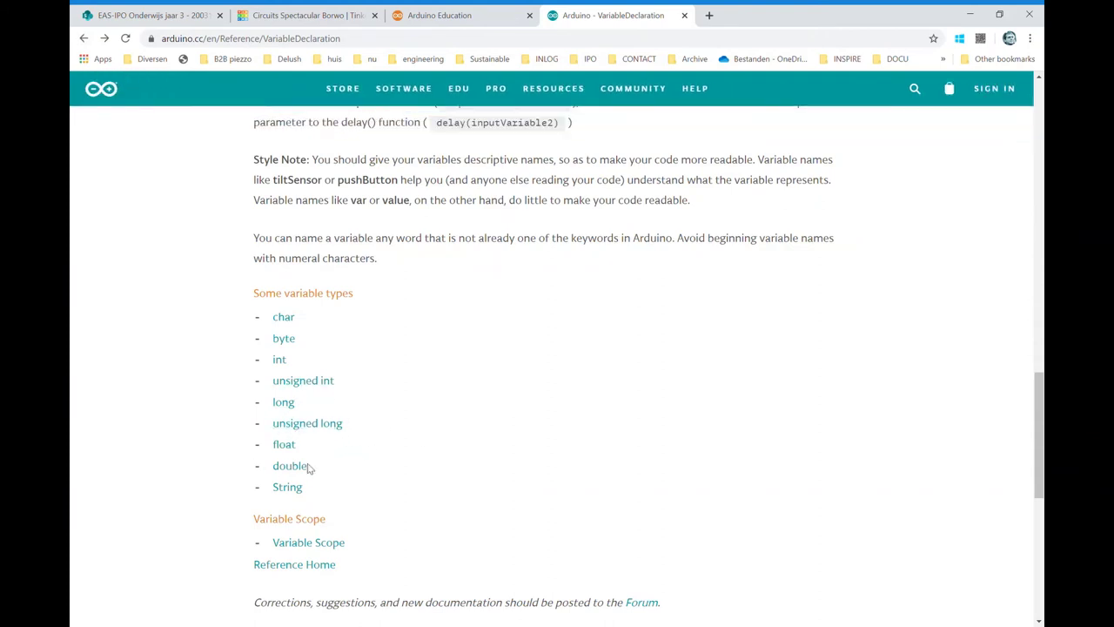
pyautogui.click(288, 404)
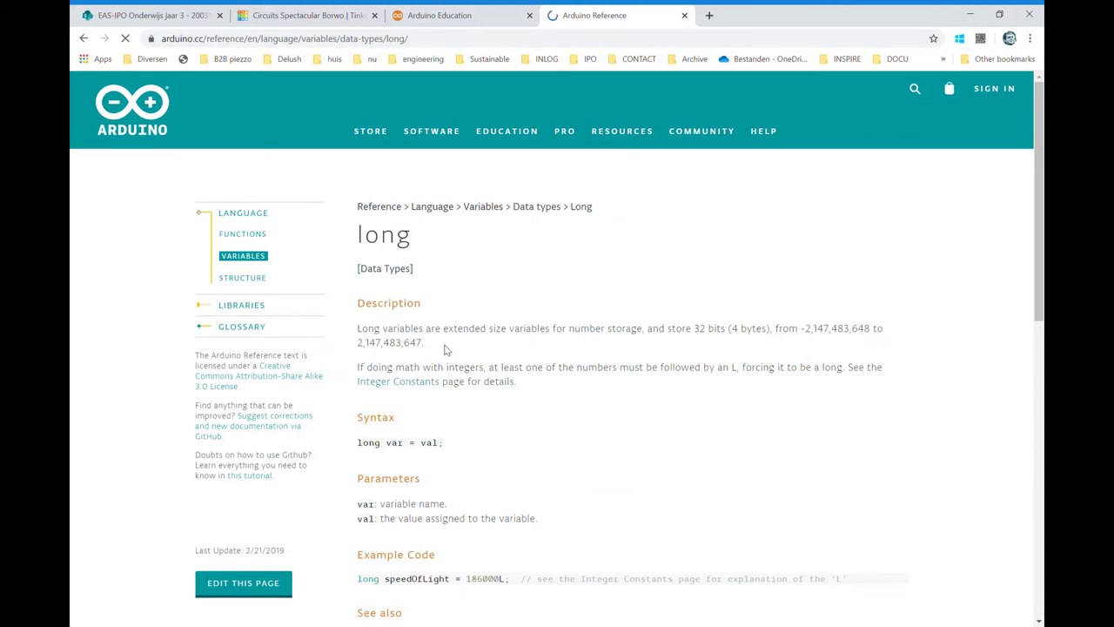
pyautogui.click(83, 38)
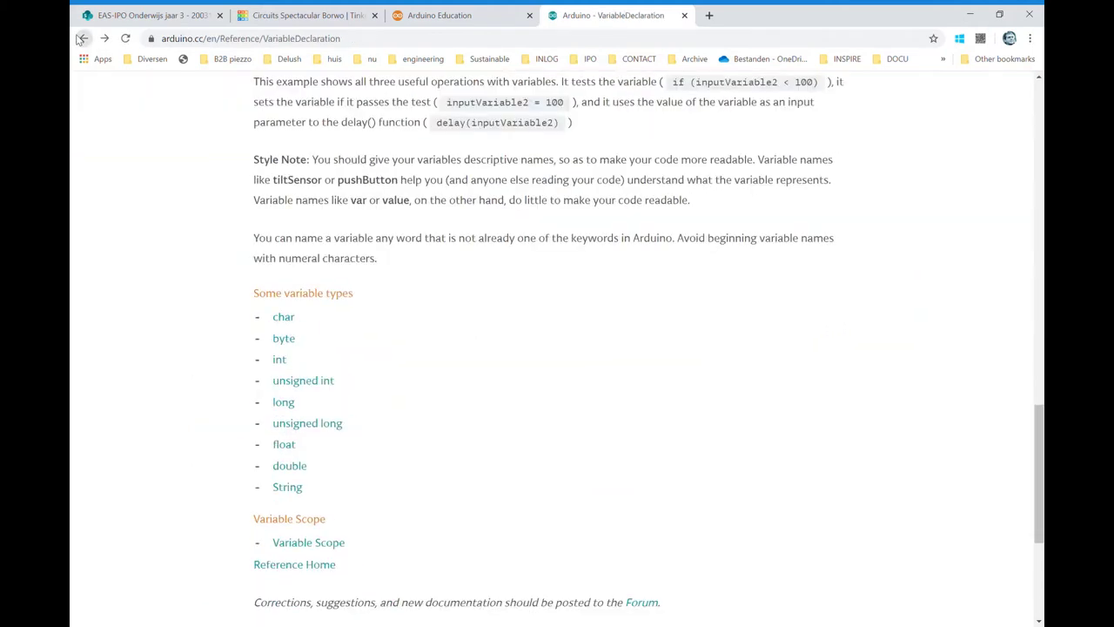
# Read the float and String data type pages, then return to VariableDeclaration.
pyautogui.click(290, 452)
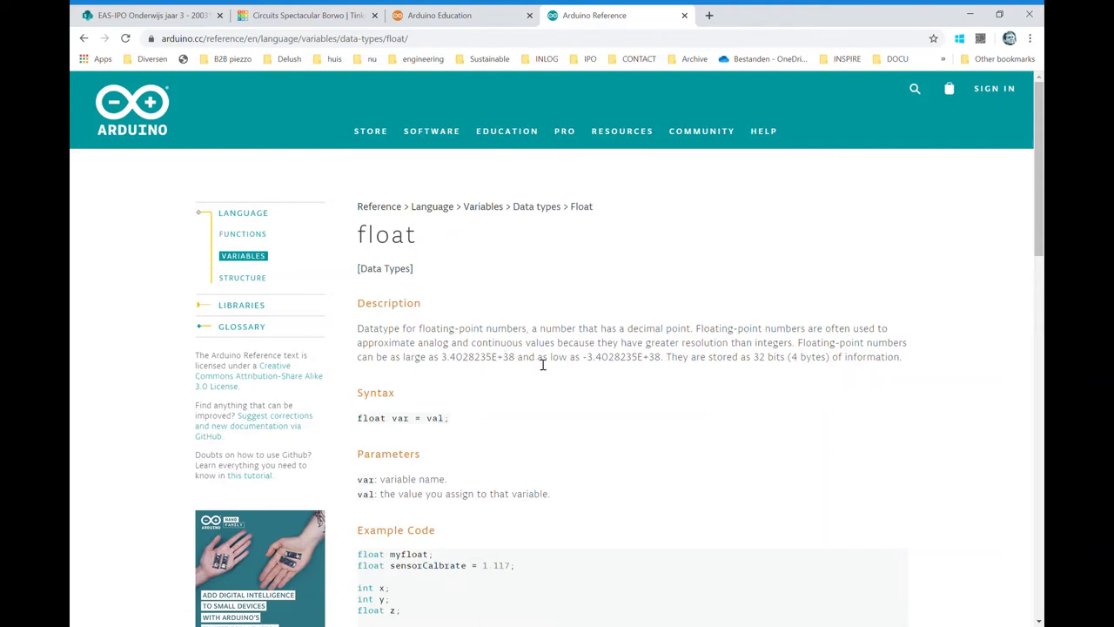
pyautogui.click(84, 38)
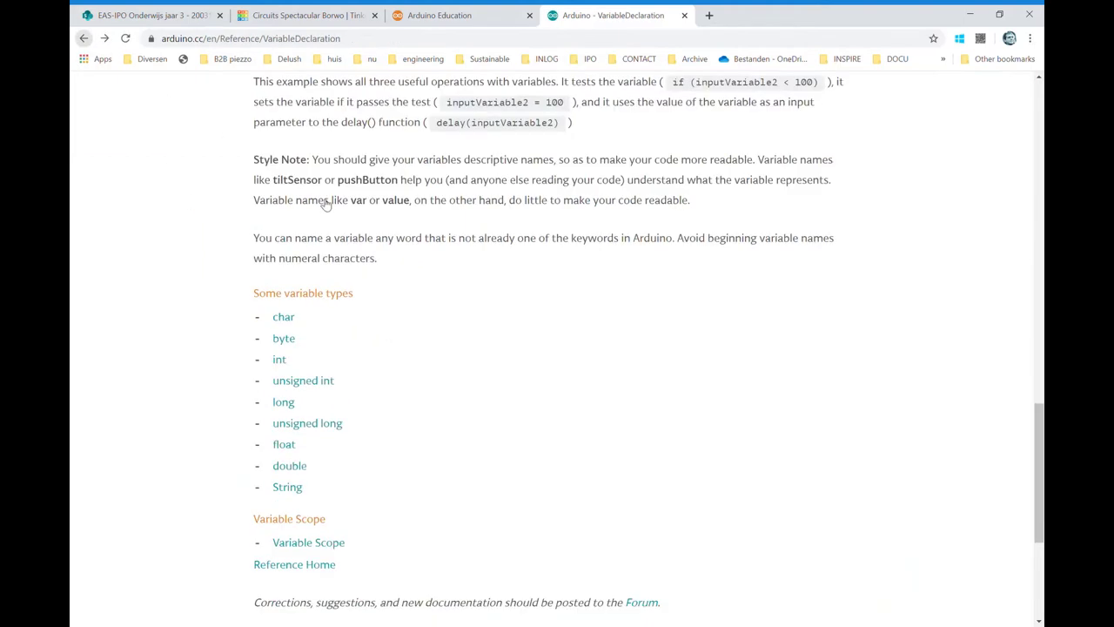
pyautogui.click(294, 487)
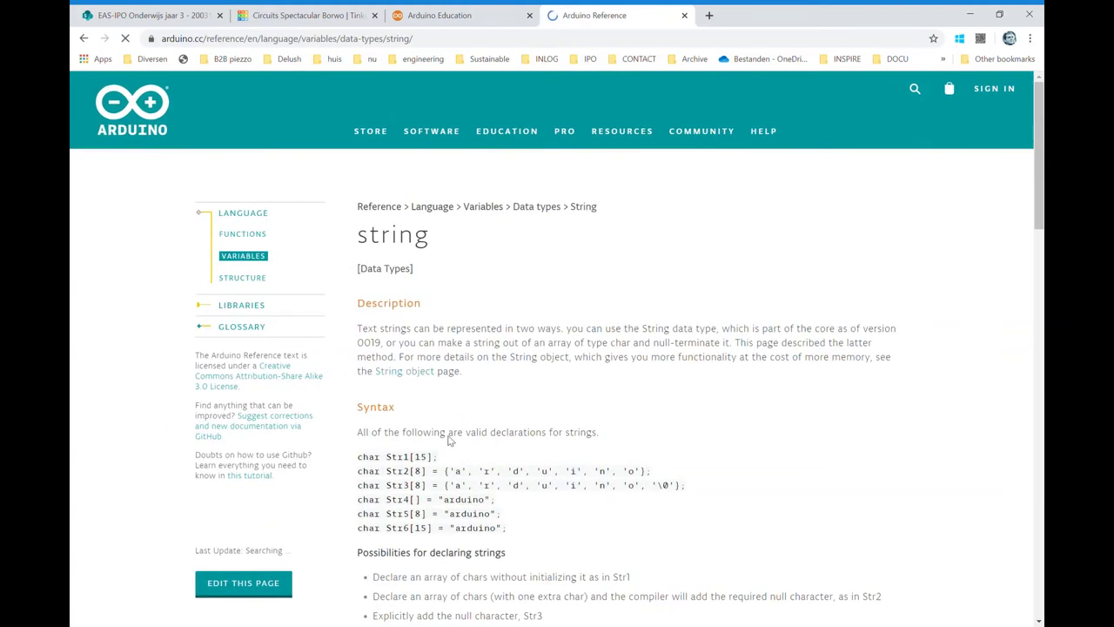
pyautogui.scroll(-1, 554, 456)
pyautogui.scroll(-1, 592, 450)
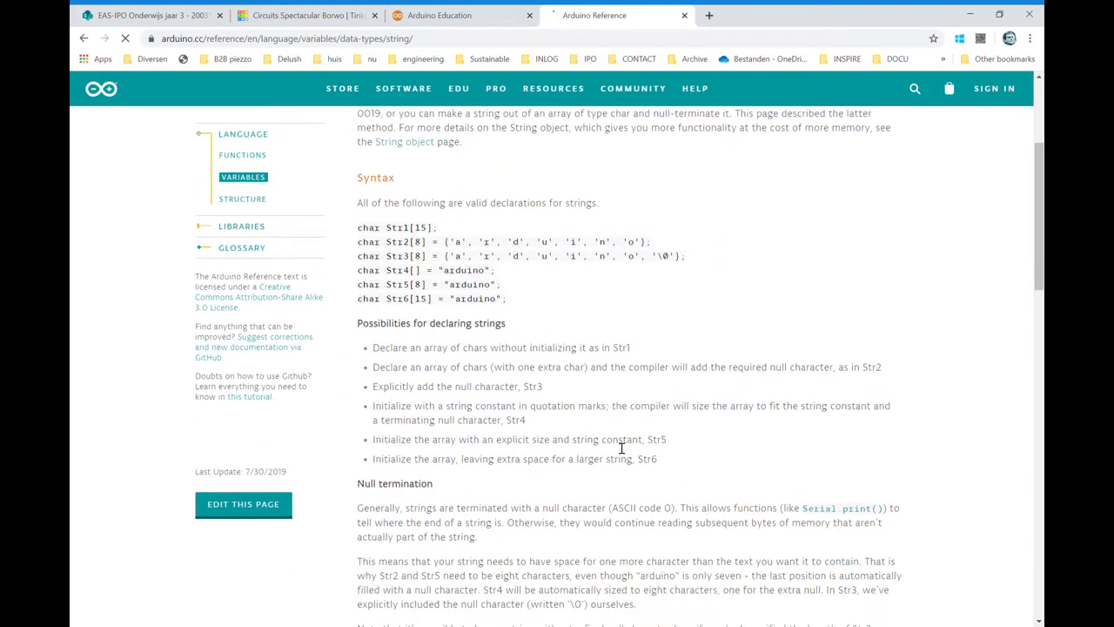
pyautogui.scroll(-3, 617, 445)
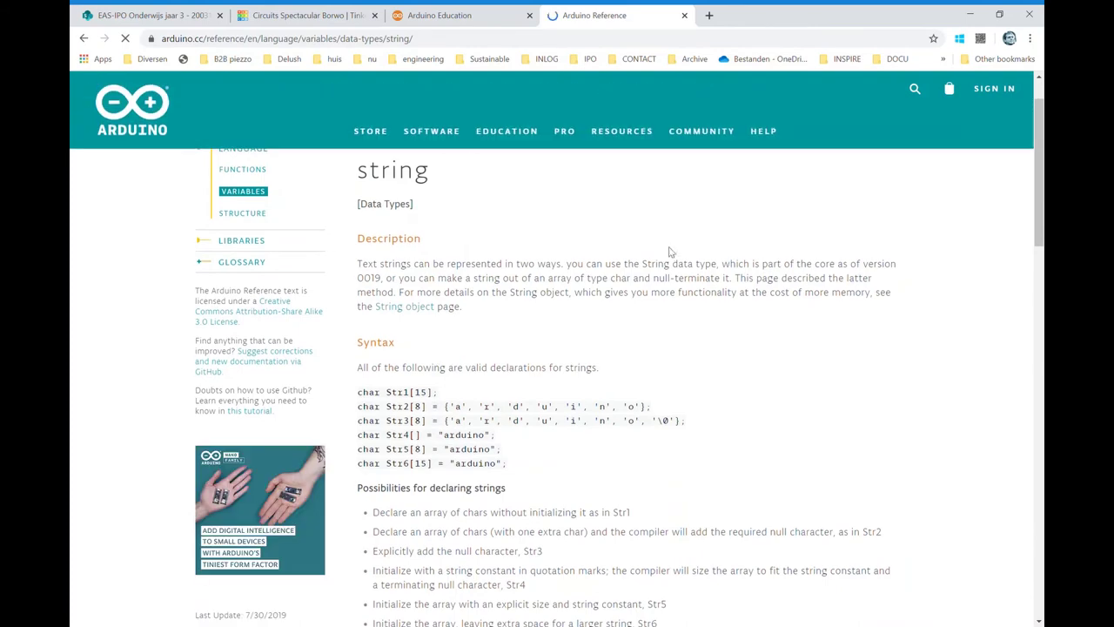
pyautogui.click(82, 40)
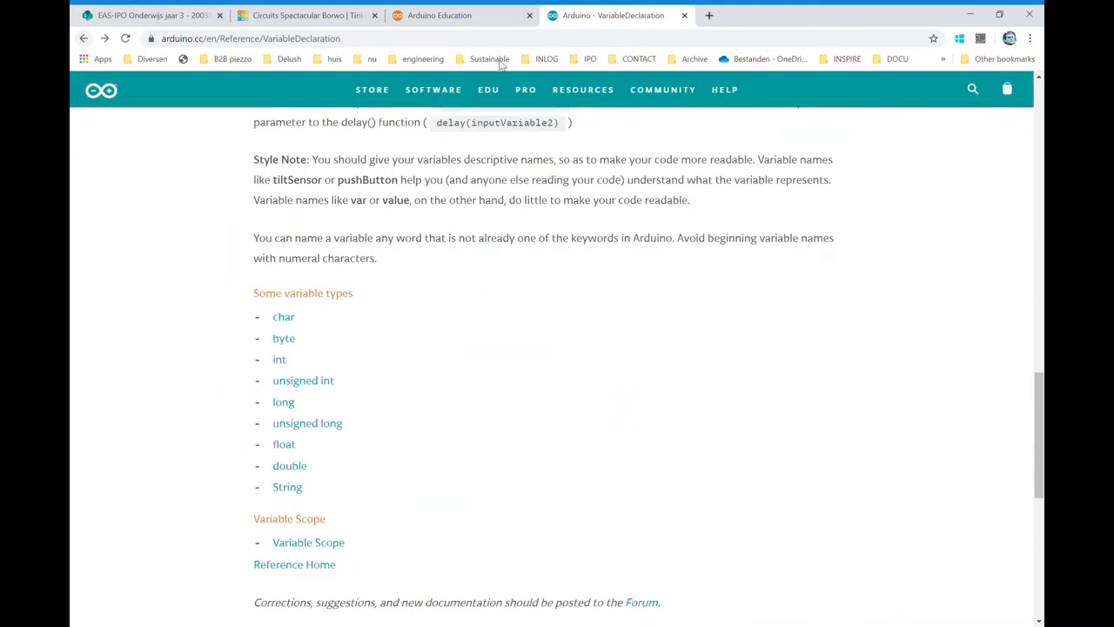
# Edit line 7 to 'unsigned long startTimer = 0 ;' and start the simulation, which hits a compile error.
pyautogui.click(304, 15)
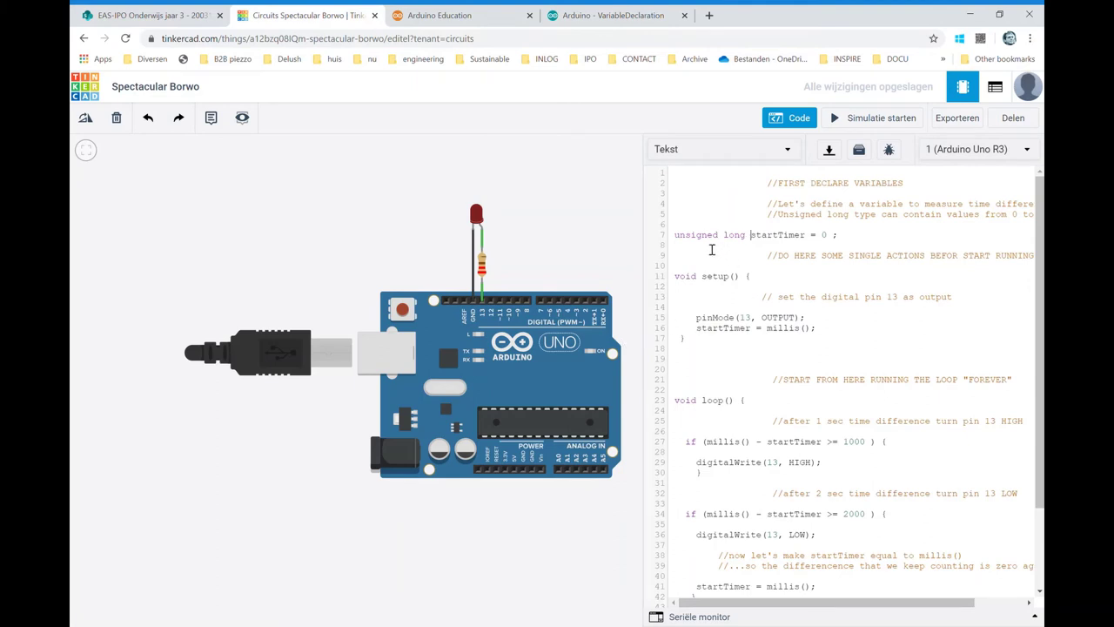
pyautogui.press('Down')
pyautogui.press('Down')
pyautogui.moveTo(751, 235); pyautogui.dragTo(804, 242)
pyautogui.click(781, 291)
pyautogui.moveTo(746, 235); pyautogui.dragTo(763, 241)
pyautogui.click(787, 237)
pyautogui.click(827, 235)
pyautogui.doubleClick(823, 235)
pyautogui.click(836, 120)
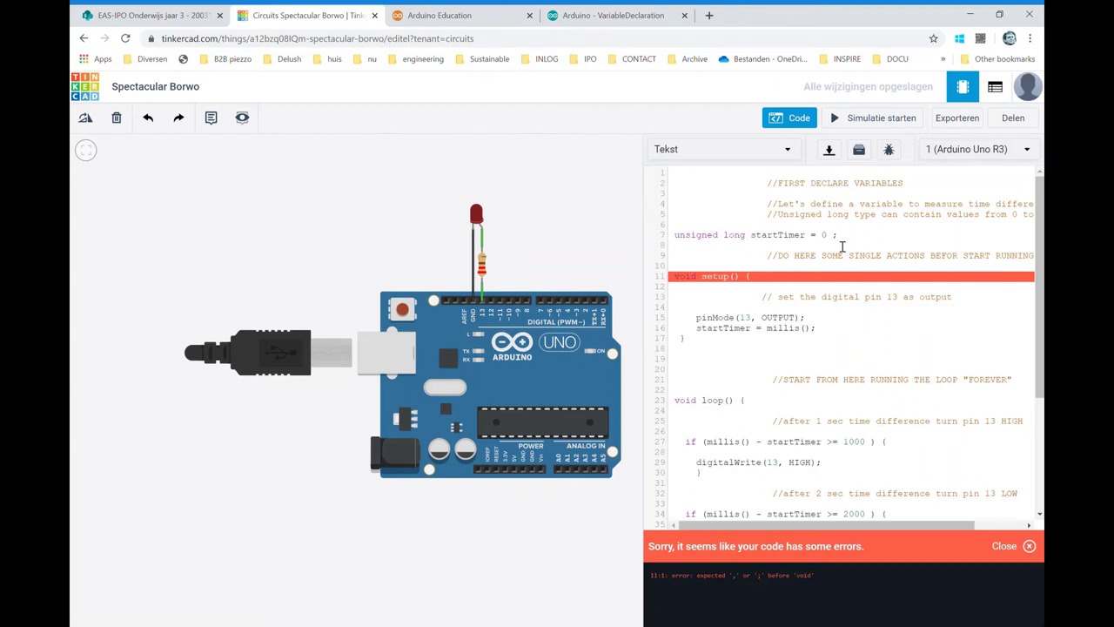
# Run the blink simulation without errors, then stop it.
pyautogui.click(854, 118)
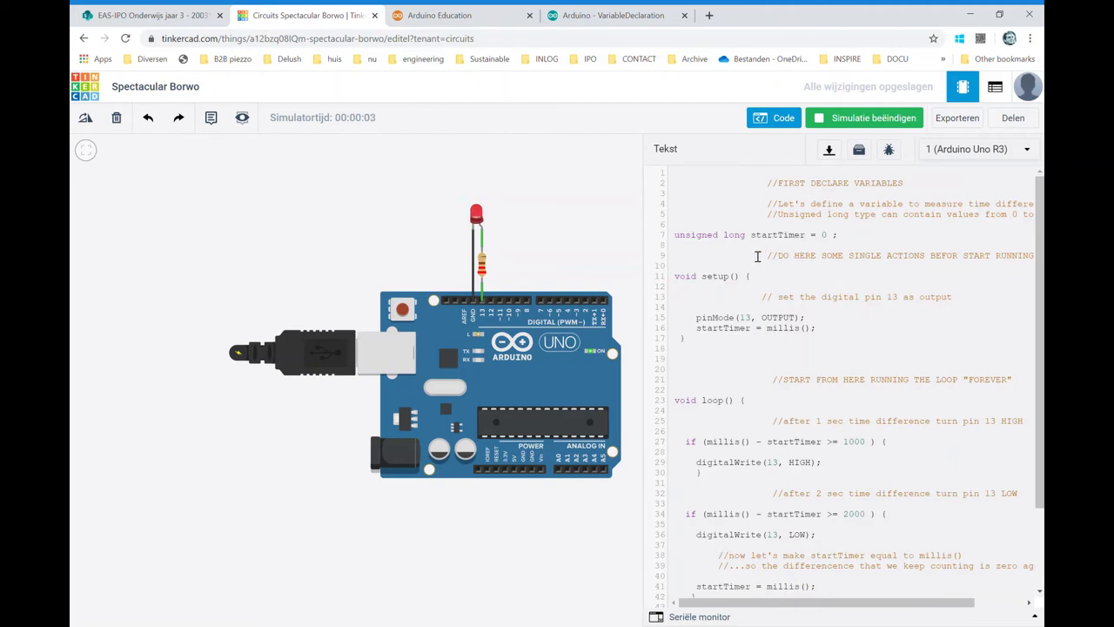
pyautogui.click(678, 236)
pyautogui.click(825, 119)
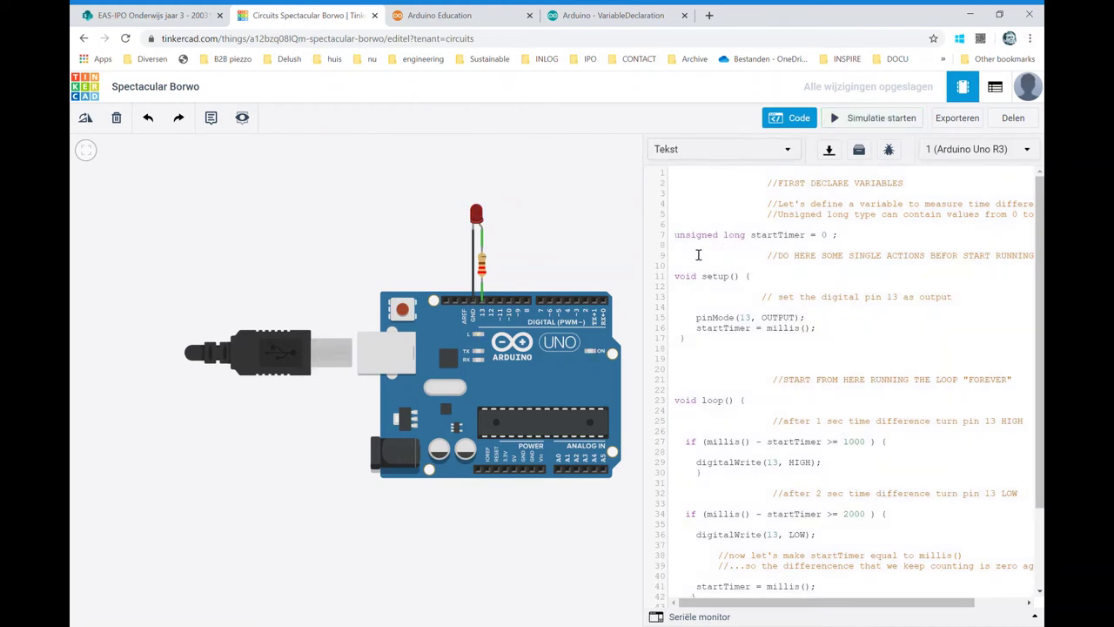
# Fix line 7 so it starts with lowercase 'unsigned long startTimer = 0 ;'.
pyautogui.click(683, 242)
pyautogui.press('BackSpace')
pyautogui.write('U')
pyautogui.click(680, 235)
pyautogui.press('BackSpace')
pyautogui.write('u')
pyautogui.click(783, 271)
pyautogui.click(840, 238)
pyautogui.click(837, 267)
pyautogui.scroll(-1, 802, 283)
pyautogui.scroll(-3, 802, 283)
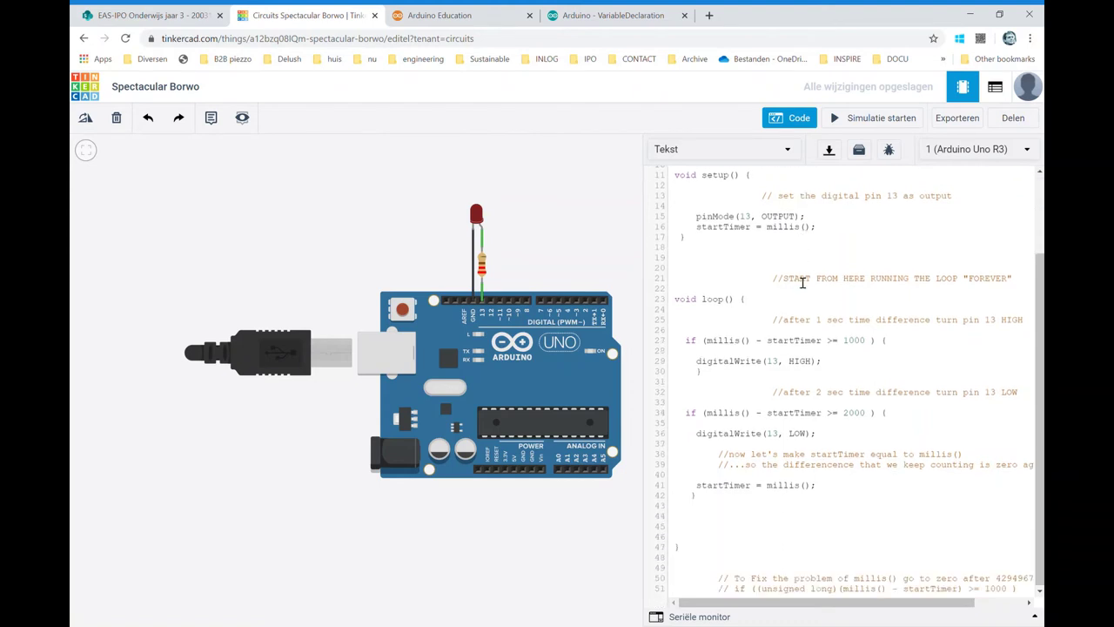
pyautogui.scroll(3, 802, 283)
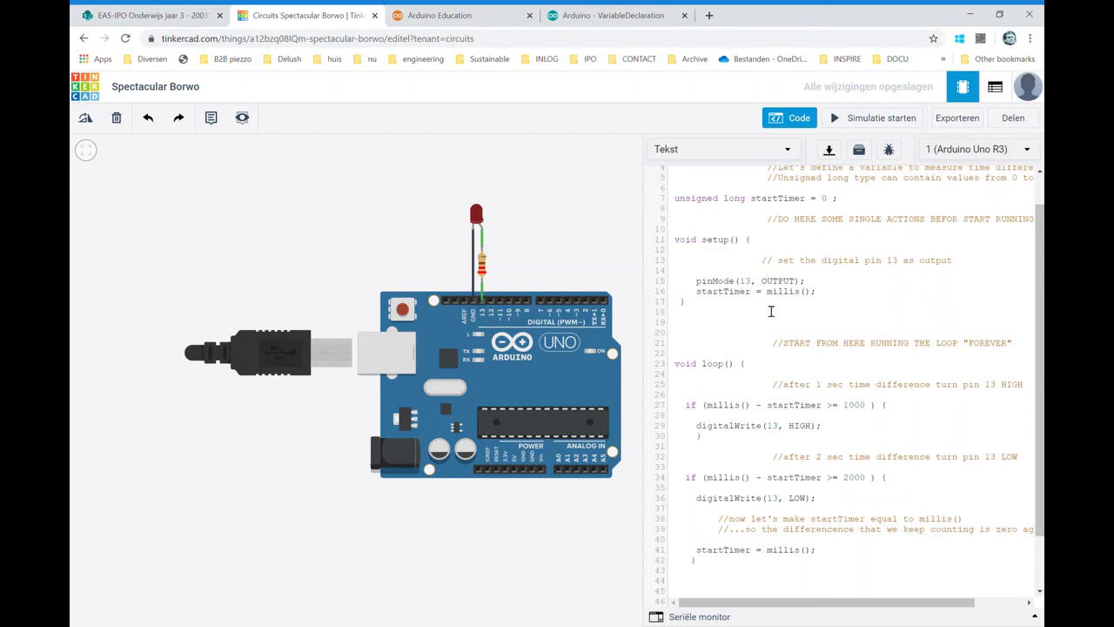
pyautogui.click(811, 293)
pyautogui.scroll(-2, 801, 301)
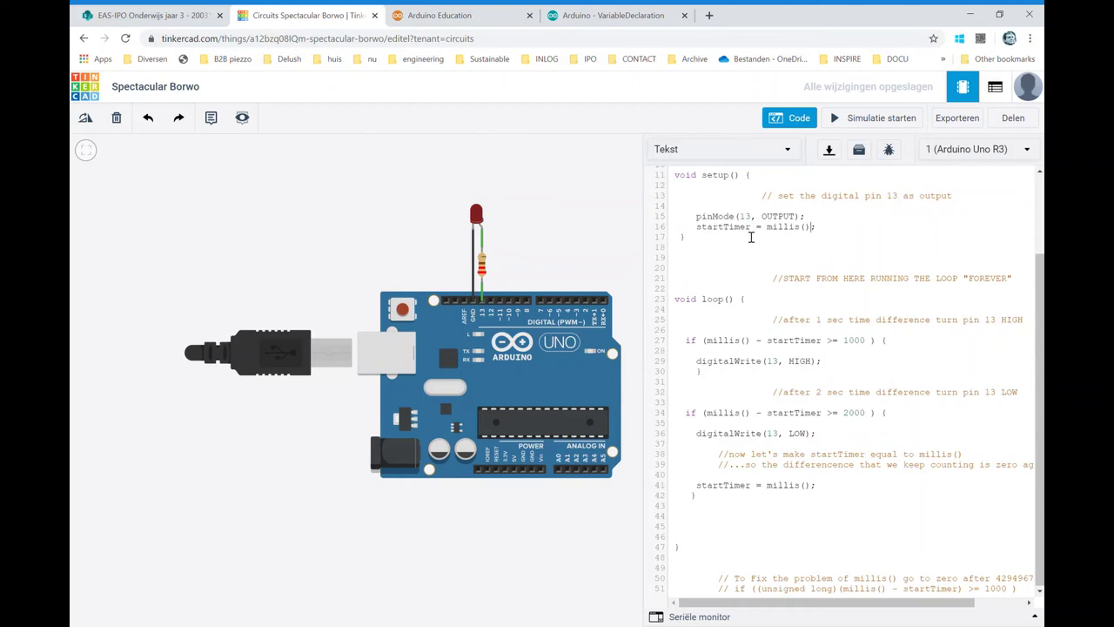
pyautogui.click(834, 231)
pyautogui.click(821, 231)
pyautogui.click(809, 247)
pyautogui.click(704, 342)
# Run the LED blink simulation briefly, then stop it.
pyautogui.click(856, 122)
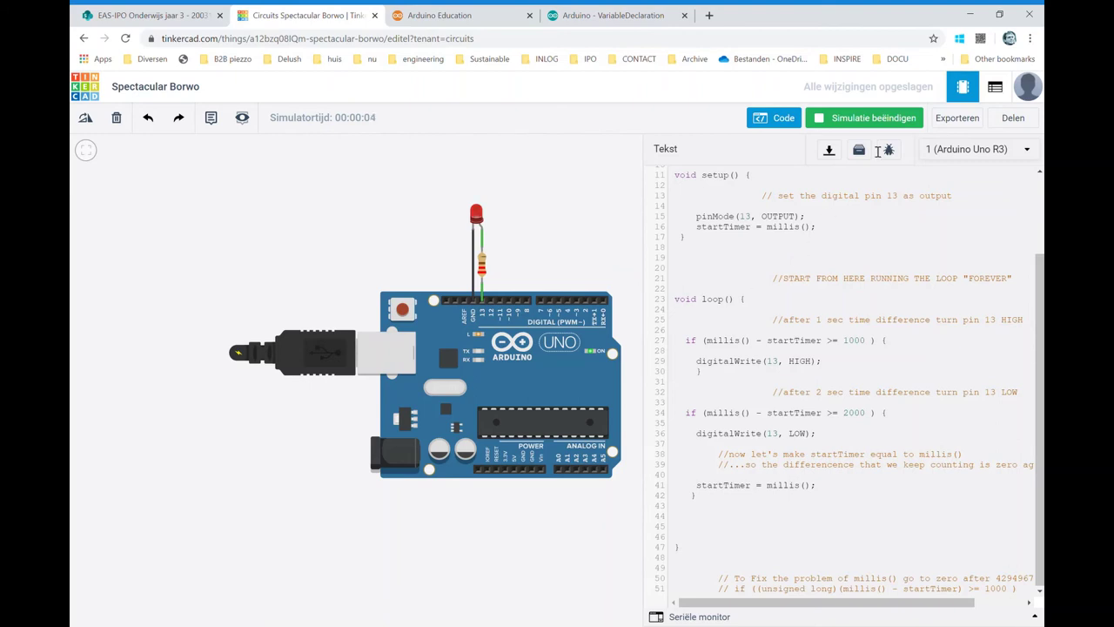
pyautogui.click(829, 119)
pyautogui.write('2')
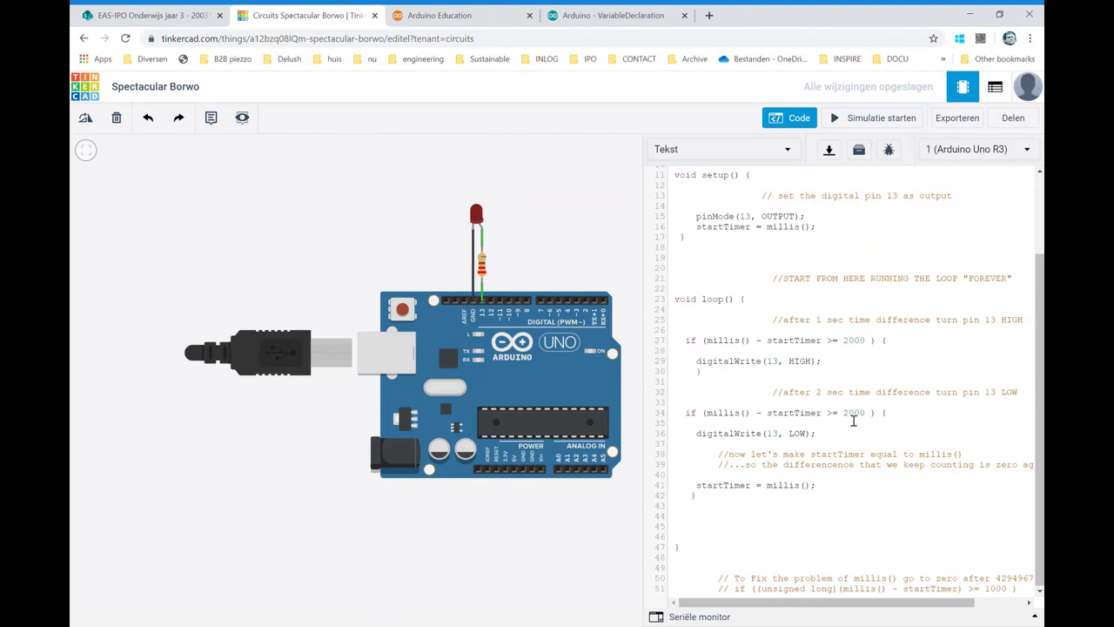
# Raise line 34's threshold to 4000, then run and stop the simulation.
pyautogui.write('4')
pyautogui.click(844, 121)
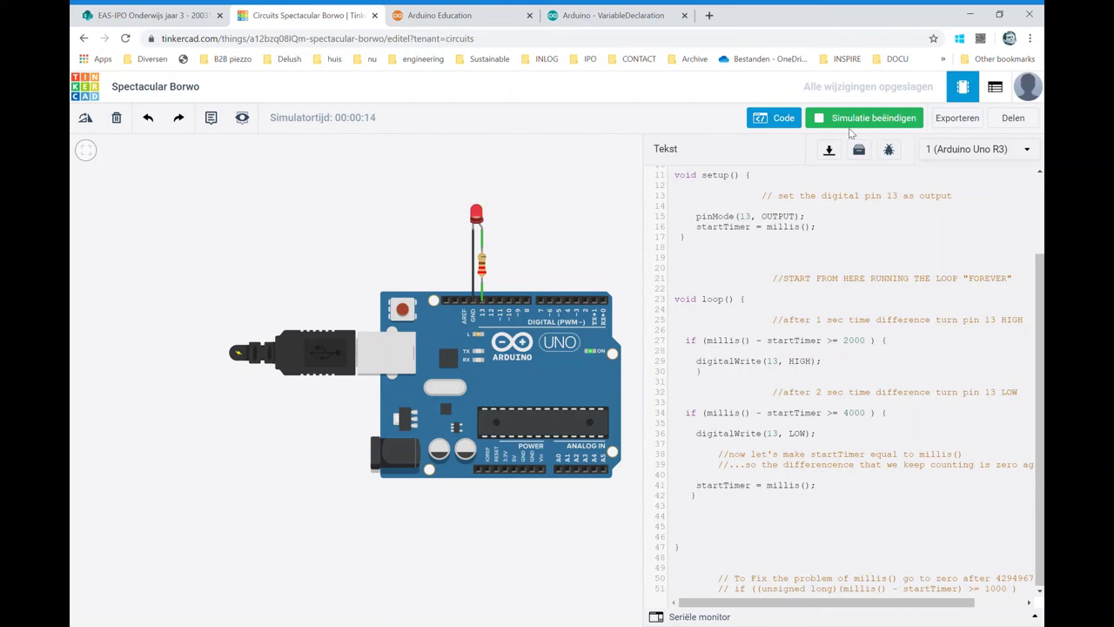
pyautogui.click(840, 116)
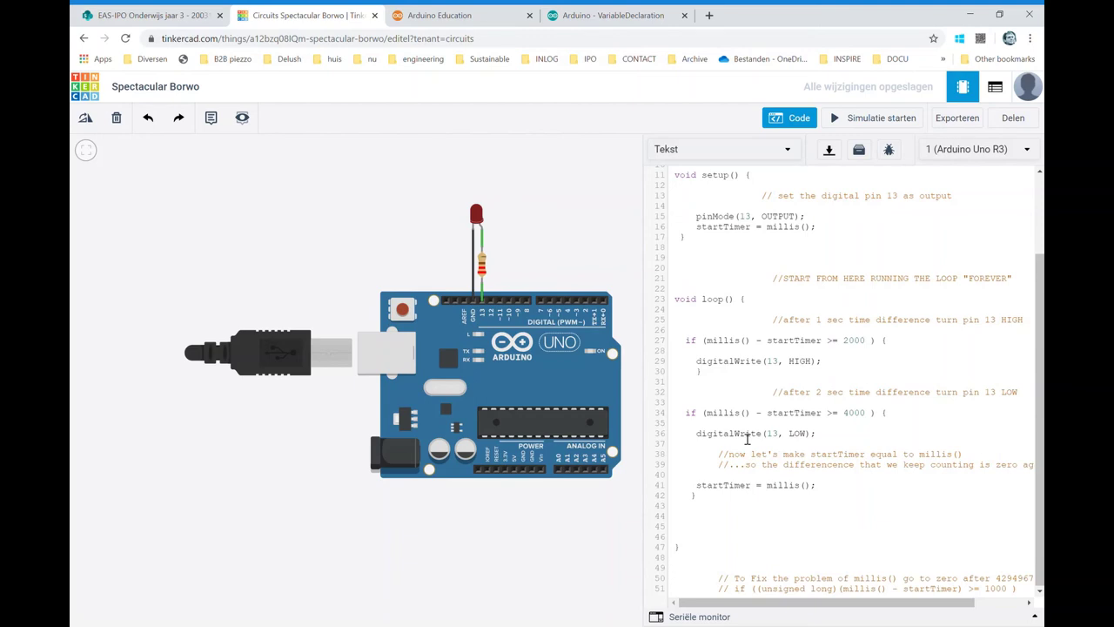
pyautogui.click(723, 375)
pyautogui.click(684, 344)
pyautogui.press('Right')
pyautogui.click(891, 346)
# Correct line 41 to 'startTimer = millis();' and run the simulation with the 2000/4000 thresholds.
pyautogui.click(812, 486)
pyautogui.click(850, 126)
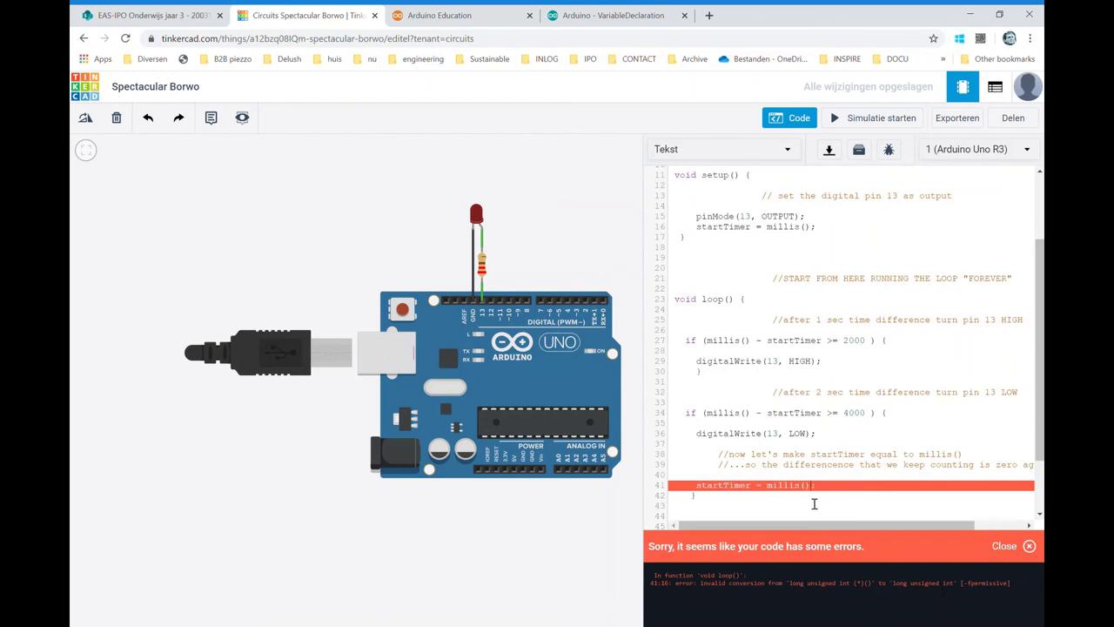
pyautogui.click(950, 387)
pyautogui.click(842, 122)
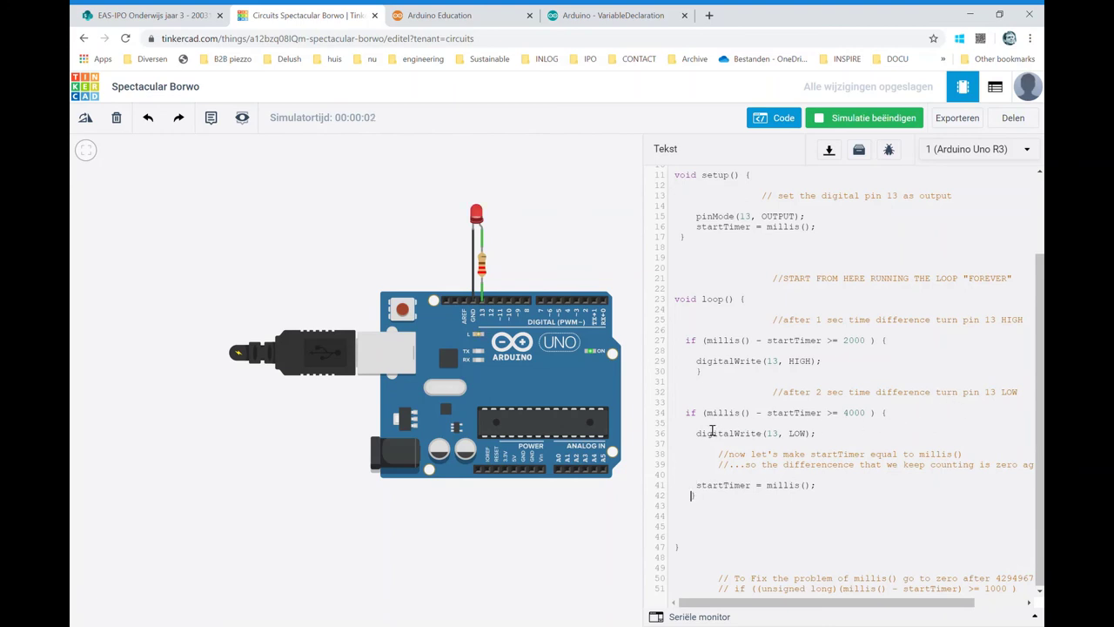
# Stop the blink simulation, rerun it to watch the LED, and stop it again.
pyautogui.click(900, 416)
pyautogui.click(857, 125)
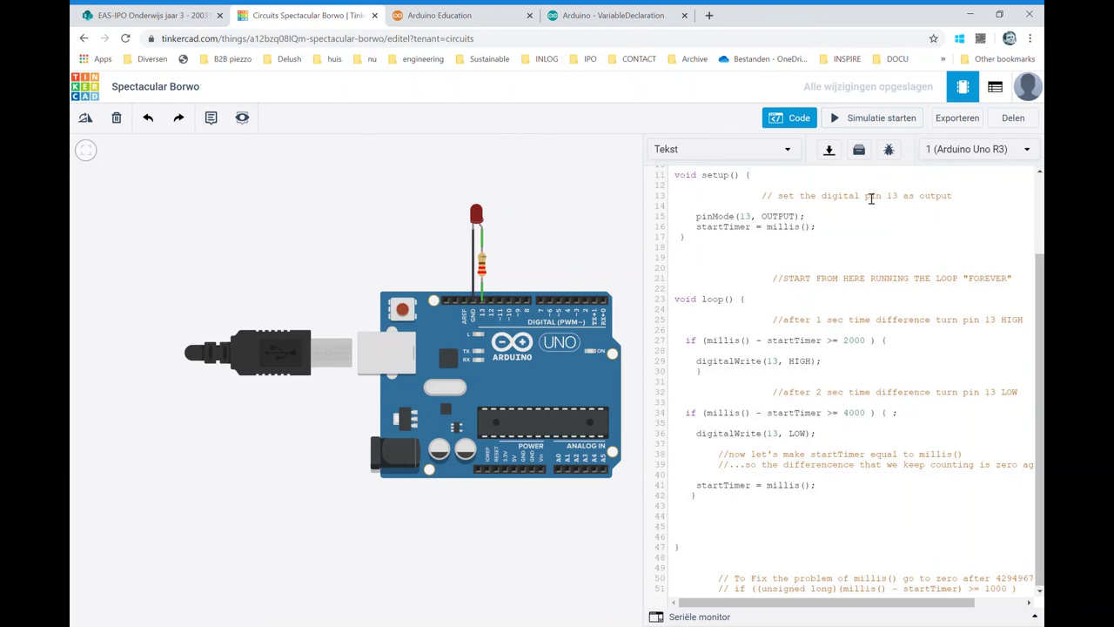
pyautogui.click(850, 121)
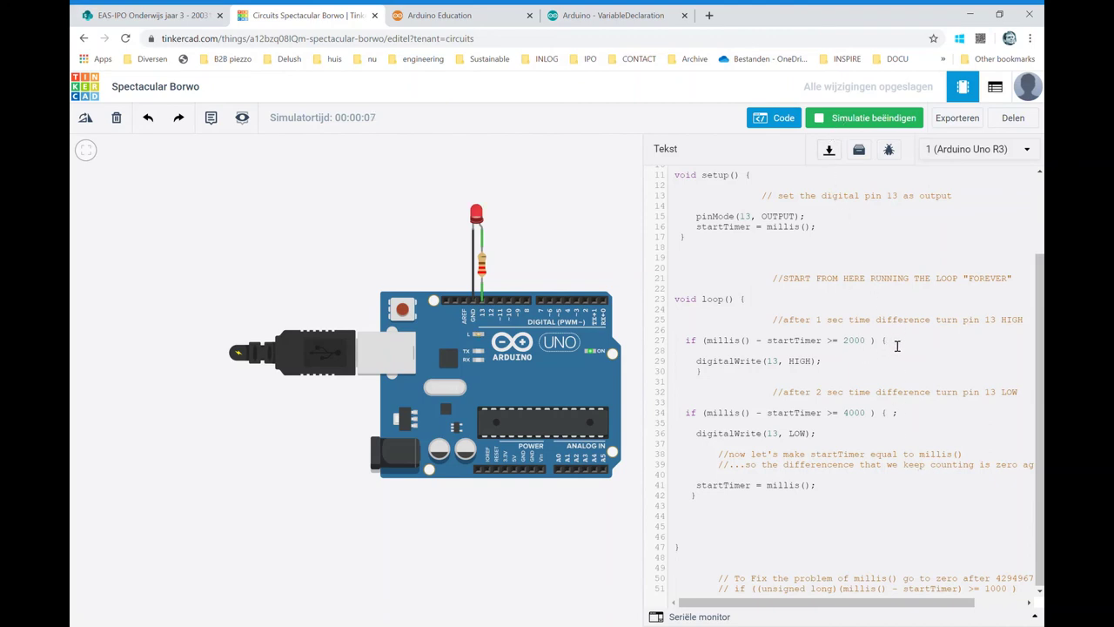
pyautogui.click(825, 119)
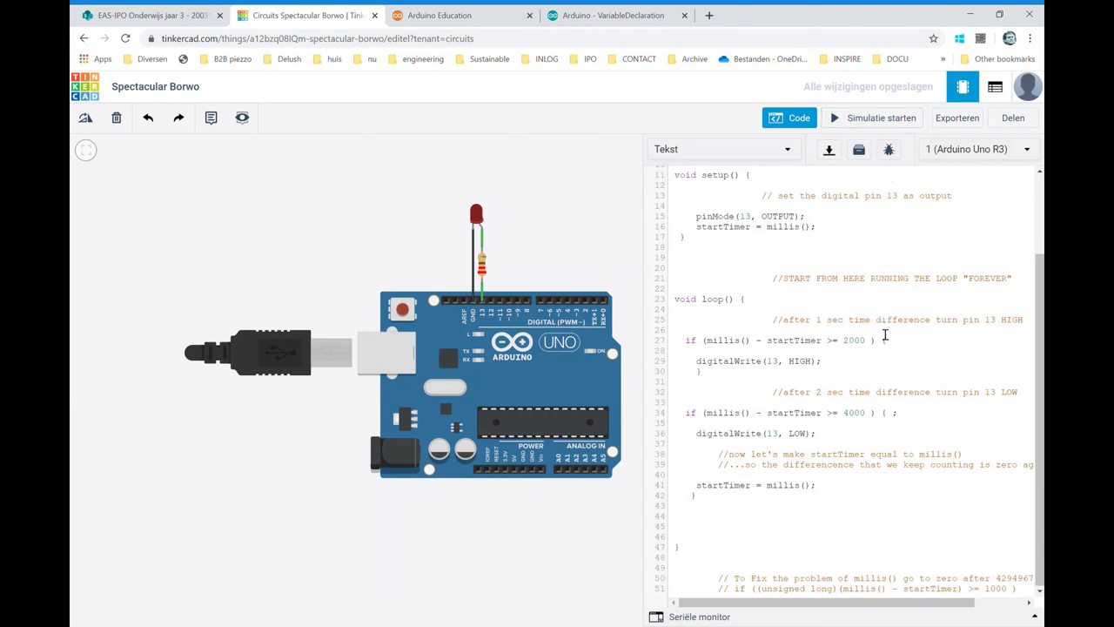
# Widen the code editor next to the circuit so full code lines are visible.
pyautogui.click(904, 416)
pyautogui.click(850, 531)
pyautogui.click(693, 517)
pyautogui.moveTo(645, 494)
pyautogui.mouseDown()
pyautogui.moveTo(552, 495)
pyautogui.moveTo(576, 494)
pyautogui.mouseUp()
pyautogui.scroll(-1, 870, 539)
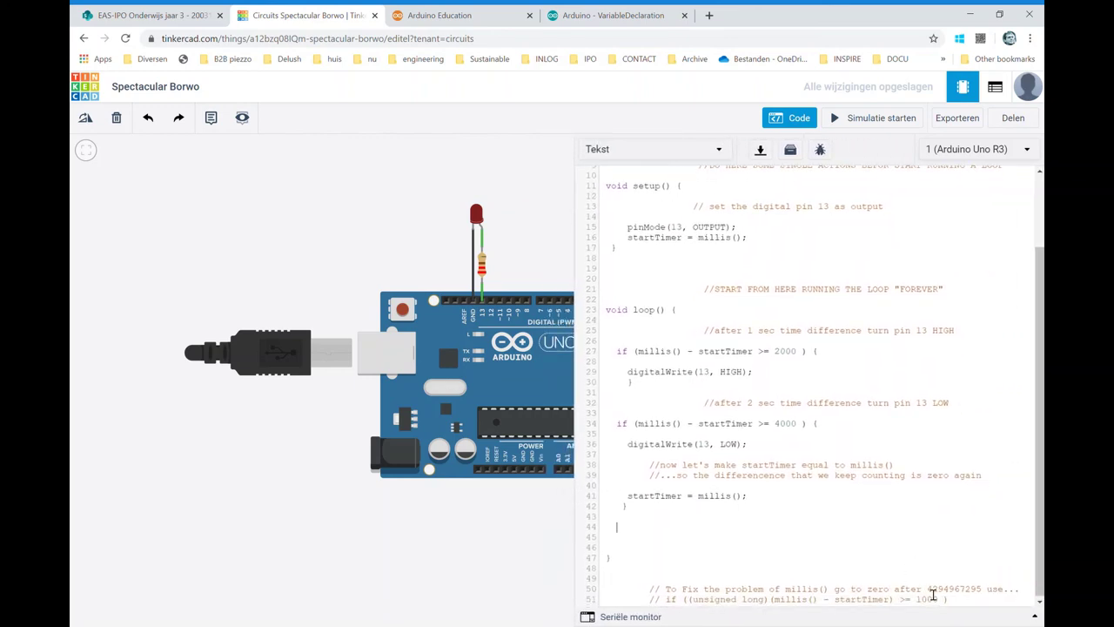
pyautogui.moveTo(928, 591); pyautogui.dragTo(983, 592)
pyautogui.moveTo(985, 591); pyautogui.dragTo(986, 592)
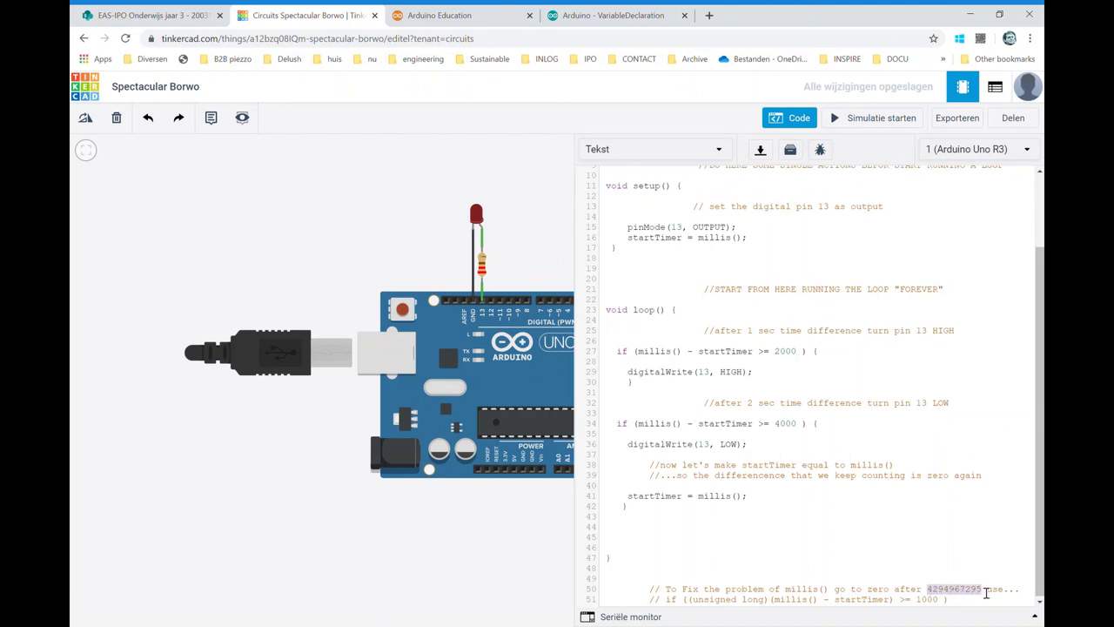
pyautogui.click(990, 581)
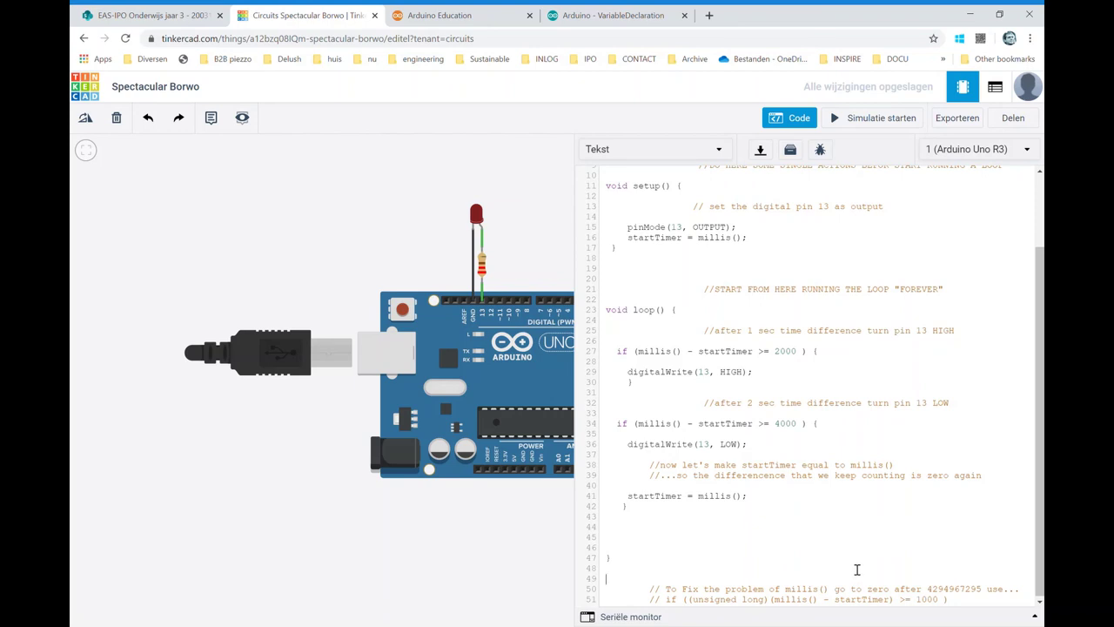
pyautogui.click(992, 591)
pyautogui.moveTo(692, 599); pyautogui.dragTo(770, 599)
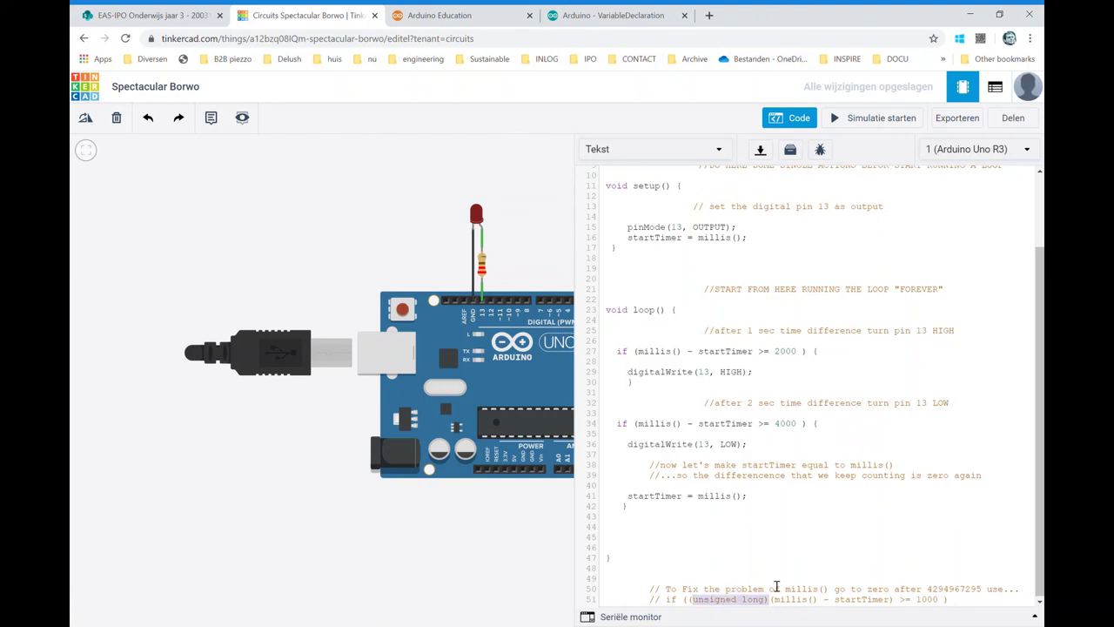
pyautogui.click(773, 588)
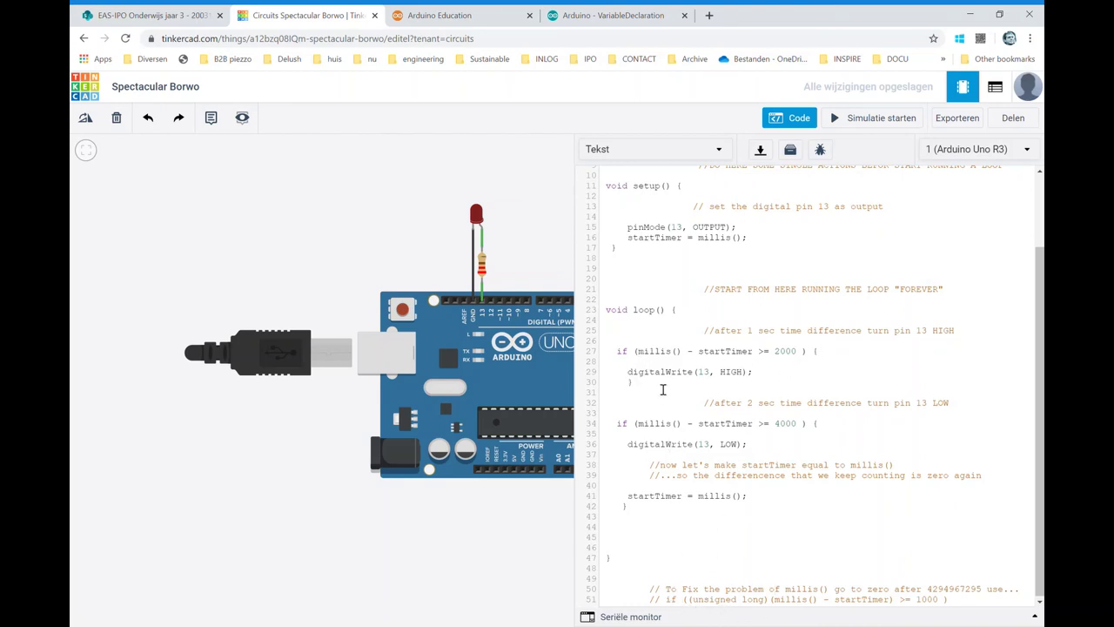
pyautogui.click(686, 602)
pyautogui.moveTo(690, 608); pyautogui.dragTo(955, 605)
pyautogui.hotkey('ctrl', 'c')
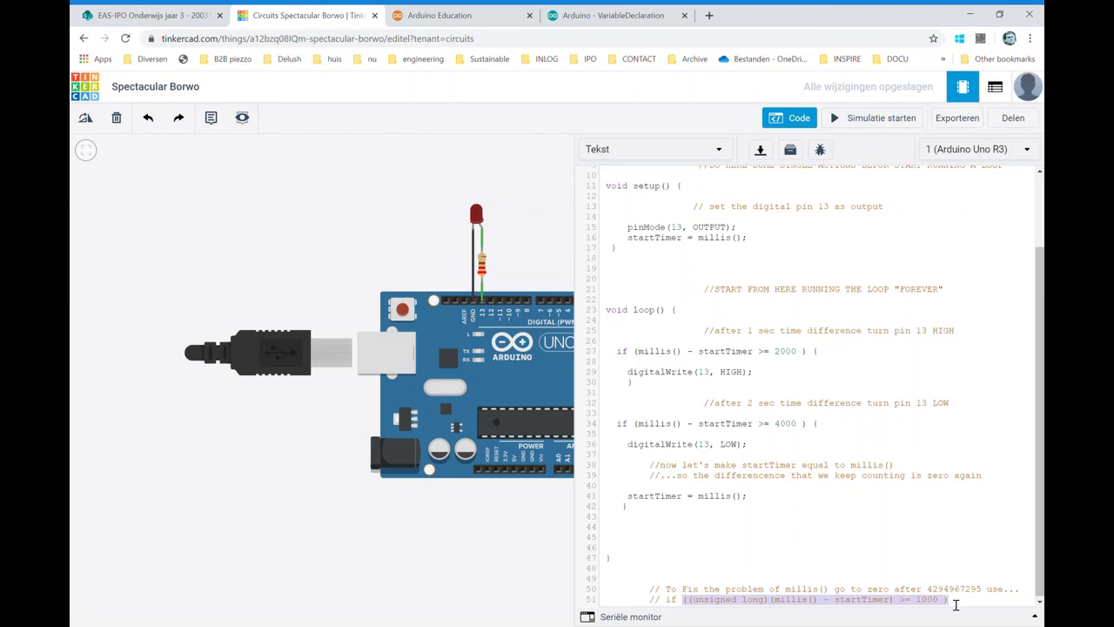
pyautogui.click(676, 365)
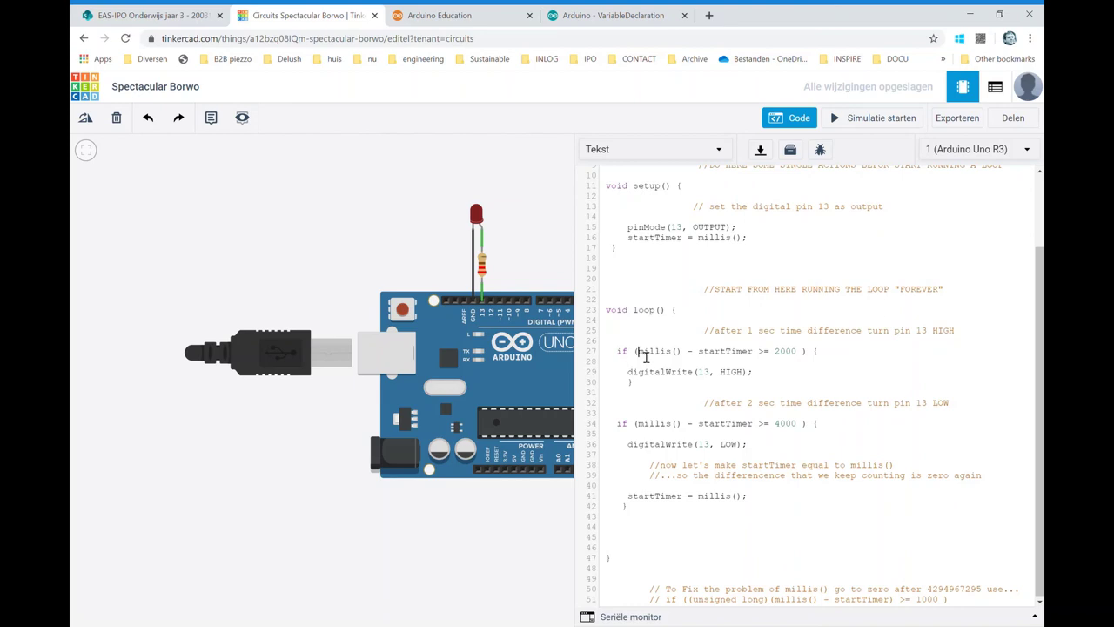
# Replace line 27's condition with ((unsigned long)(millis() - startTimer) >= 1000) by pasting it.
pyautogui.moveTo(644, 355); pyautogui.dragTo(810, 359)
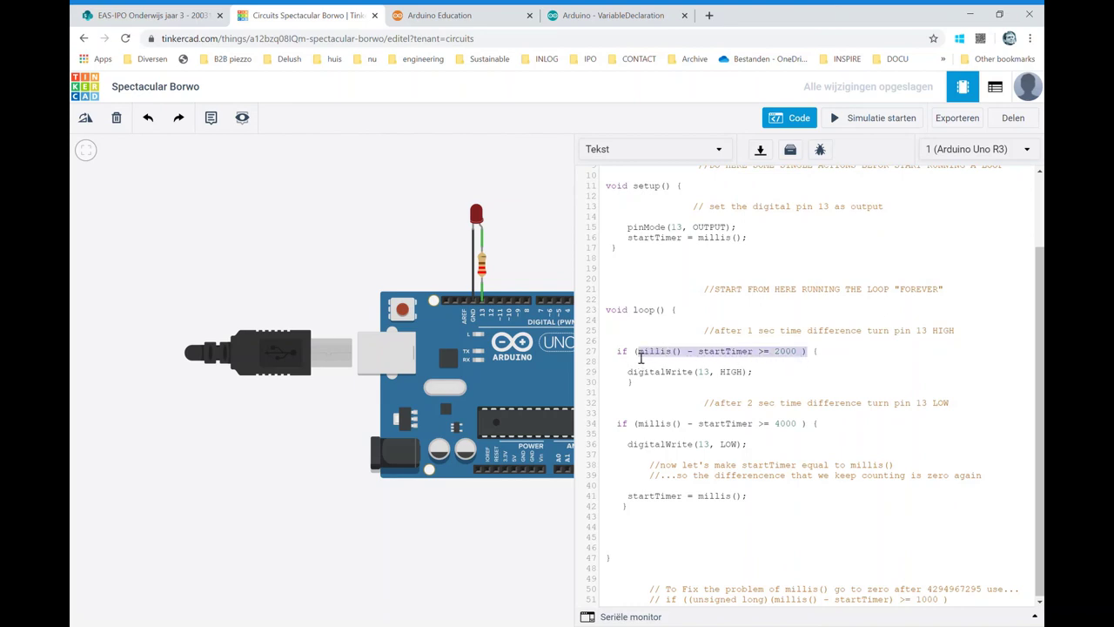
pyautogui.moveTo(634, 352); pyautogui.dragTo(811, 359)
pyautogui.hotkey('ctrl', 'v')
pyautogui.click(798, 394)
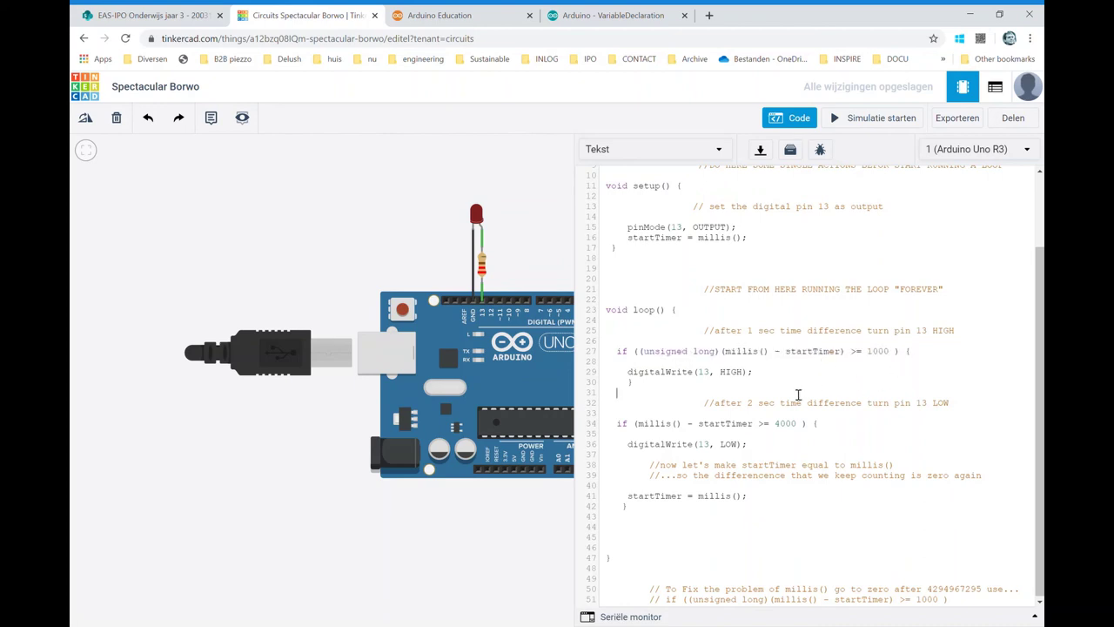
pyautogui.click(899, 353)
# Paste the unsigned long cast condition onto line 34 and change its threshold to 2000.
pyautogui.moveTo(644, 430)
pyautogui.mouseDown()
pyautogui.moveTo(807, 430)
pyautogui.moveTo(638, 427)
pyautogui.mouseUp()
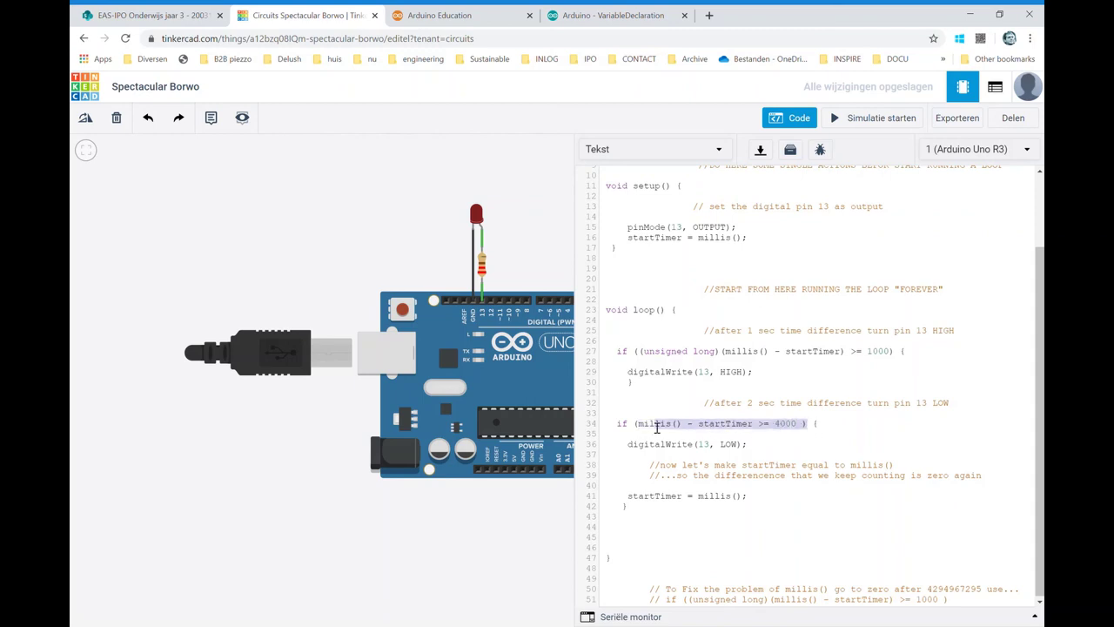
pyautogui.hotkey('ctrl', 'v')
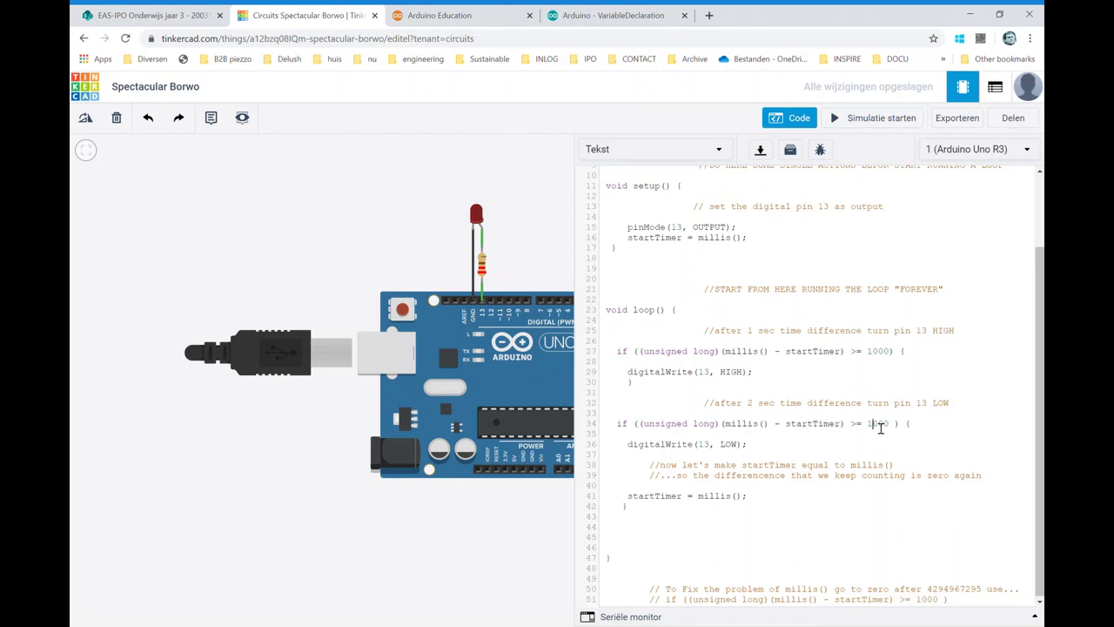
pyautogui.press('BackSpace')
pyautogui.write('2')
pyautogui.click(896, 514)
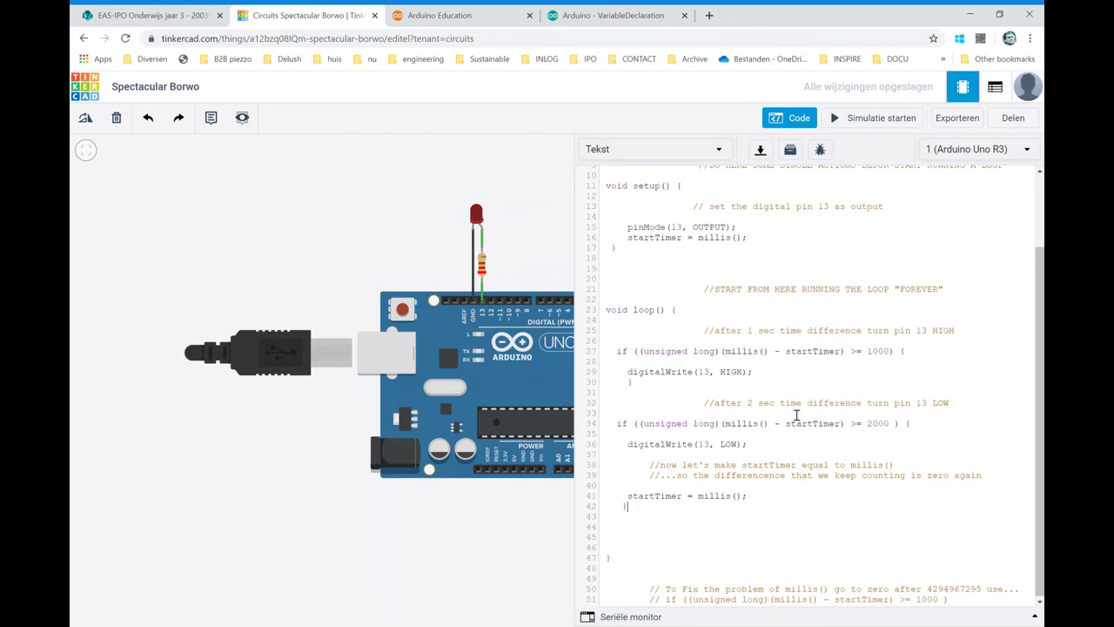